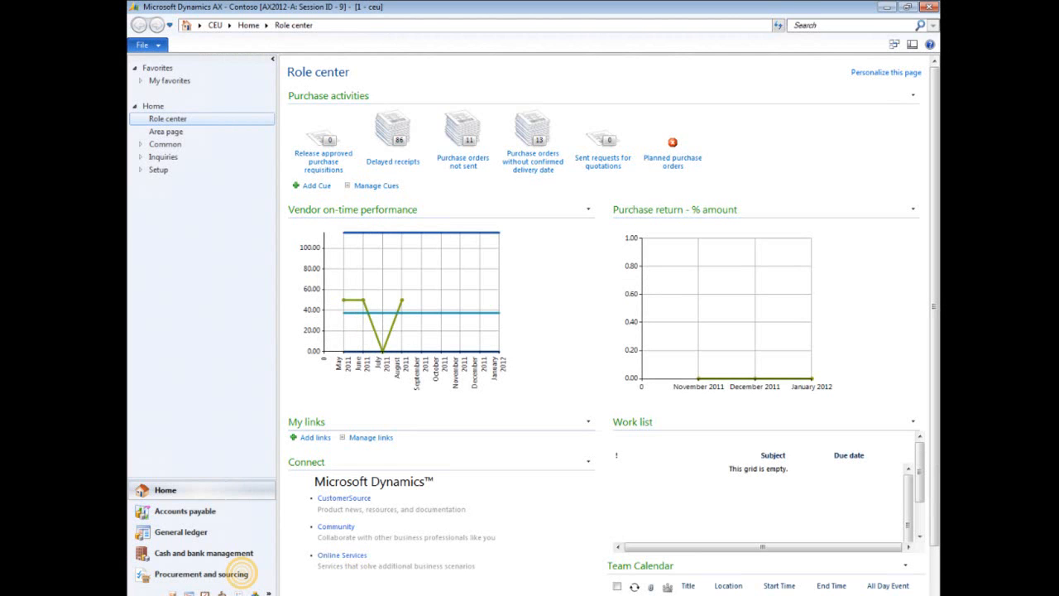
- Open the All purchase orders list under Procurement and sourcing
click(242, 572)
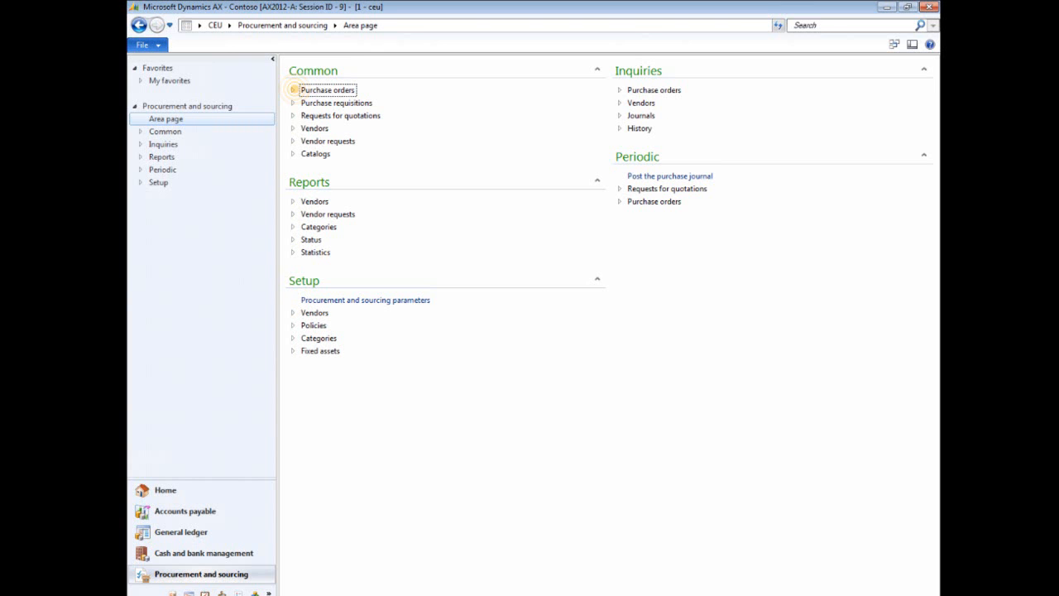
click(294, 90)
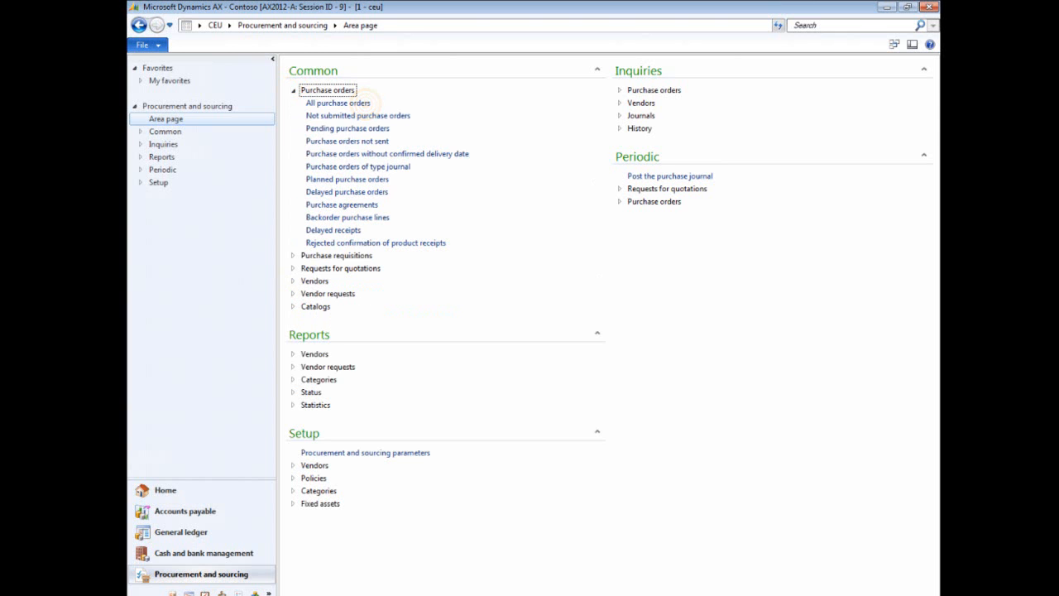
click(367, 103)
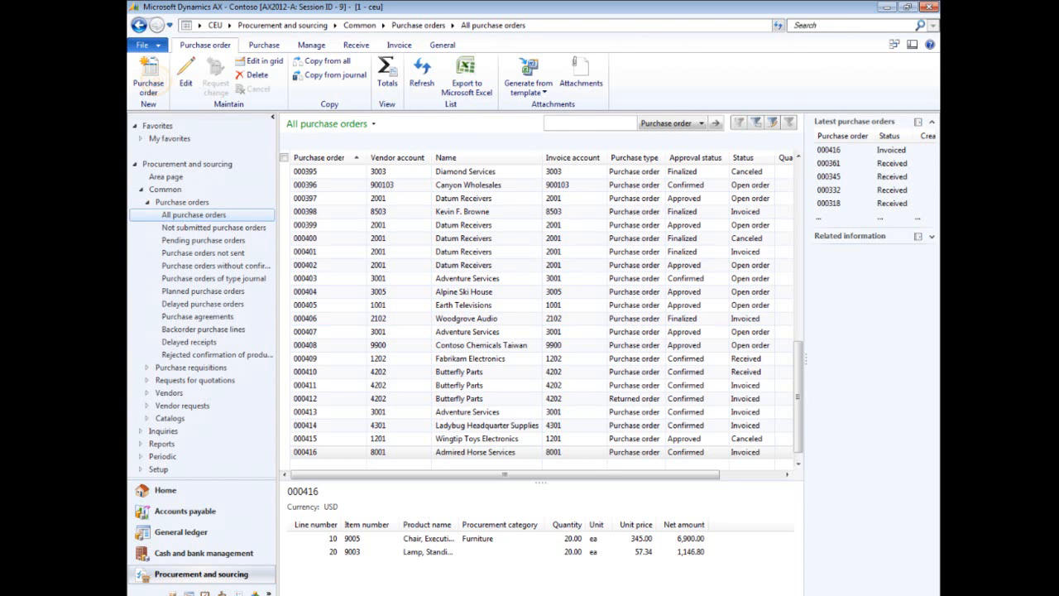
- Create a new purchase order for vendor account 3105 and accept transferring the vendor information
click(149, 78)
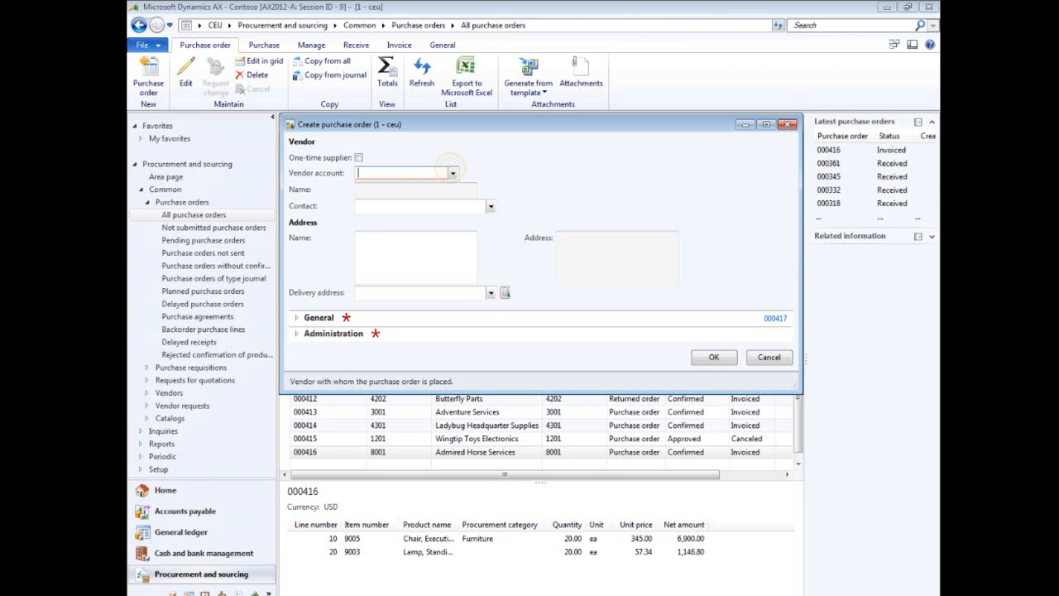
click(453, 173)
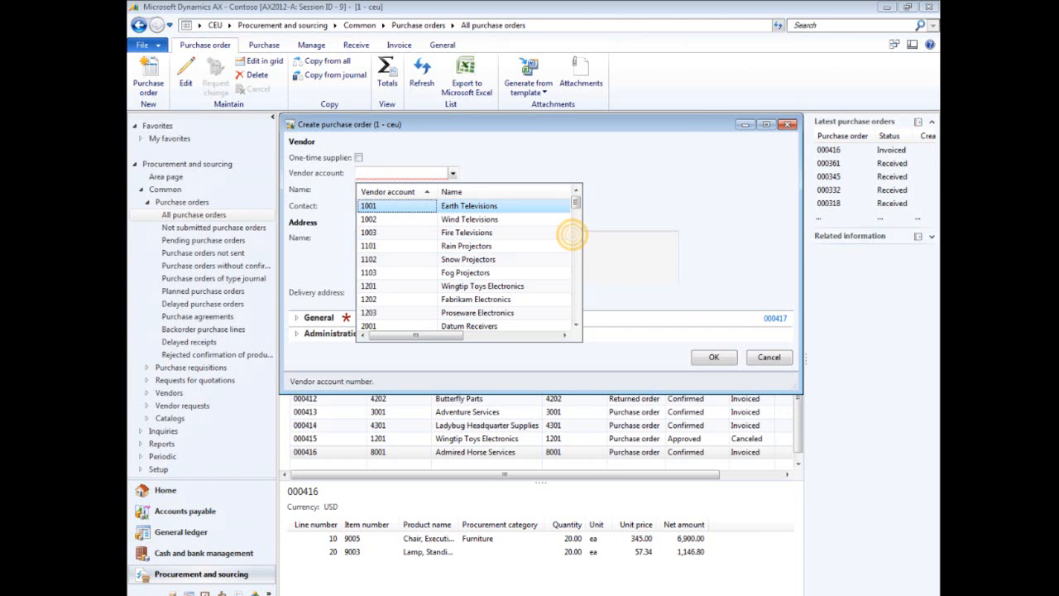
click(574, 235)
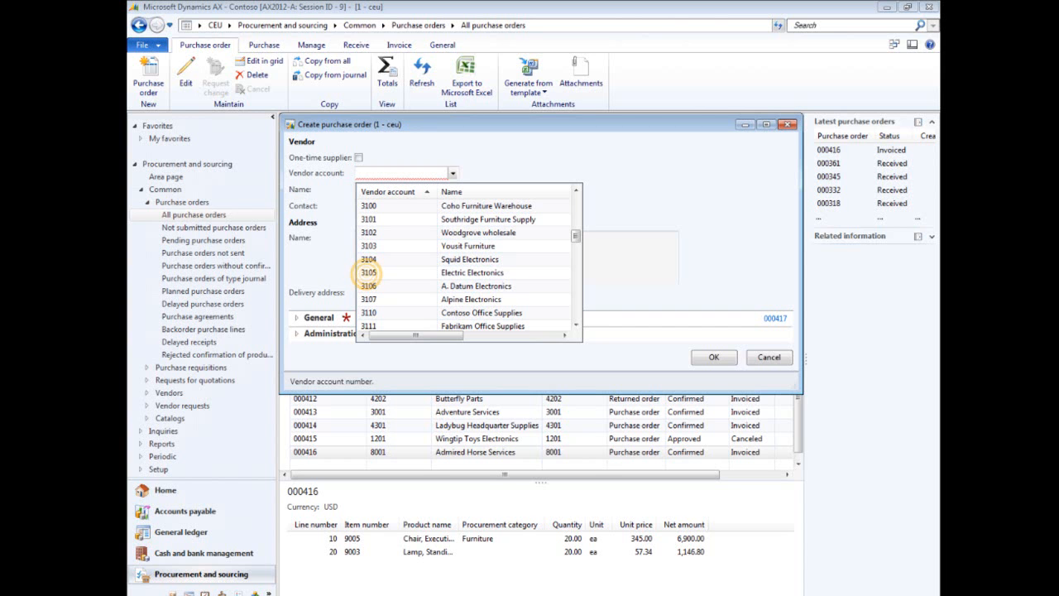
click(369, 273)
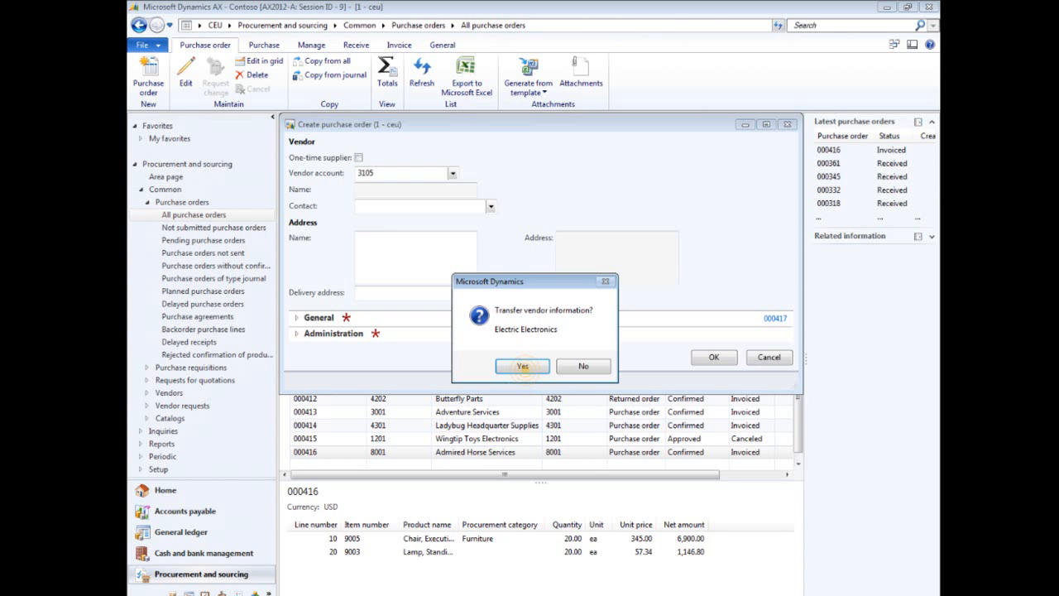
click(523, 366)
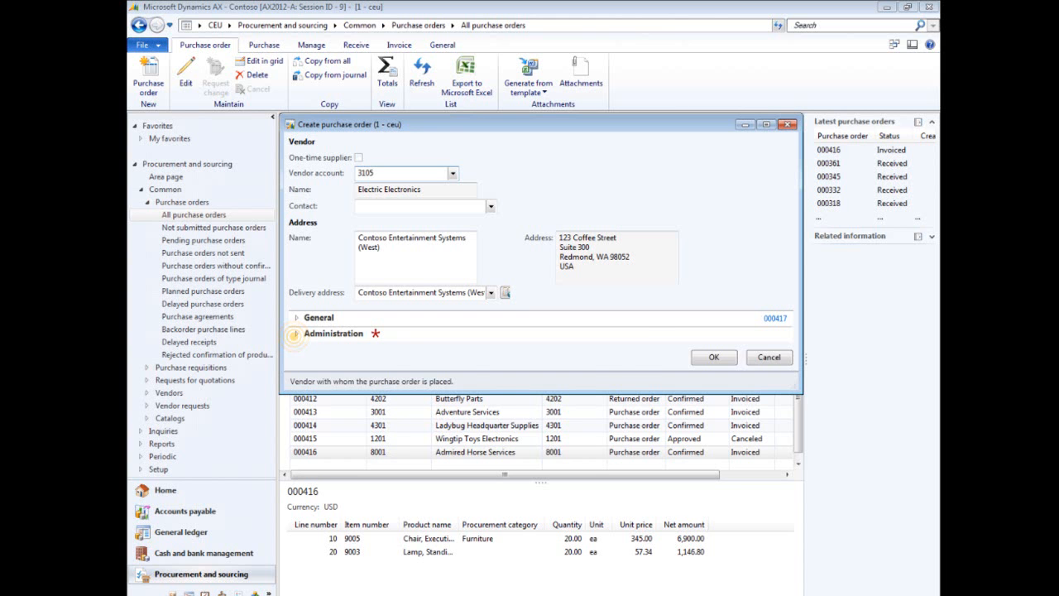
- Set the Requester under Administration to the chosen employee and confirm creating the purchase order
click(296, 333)
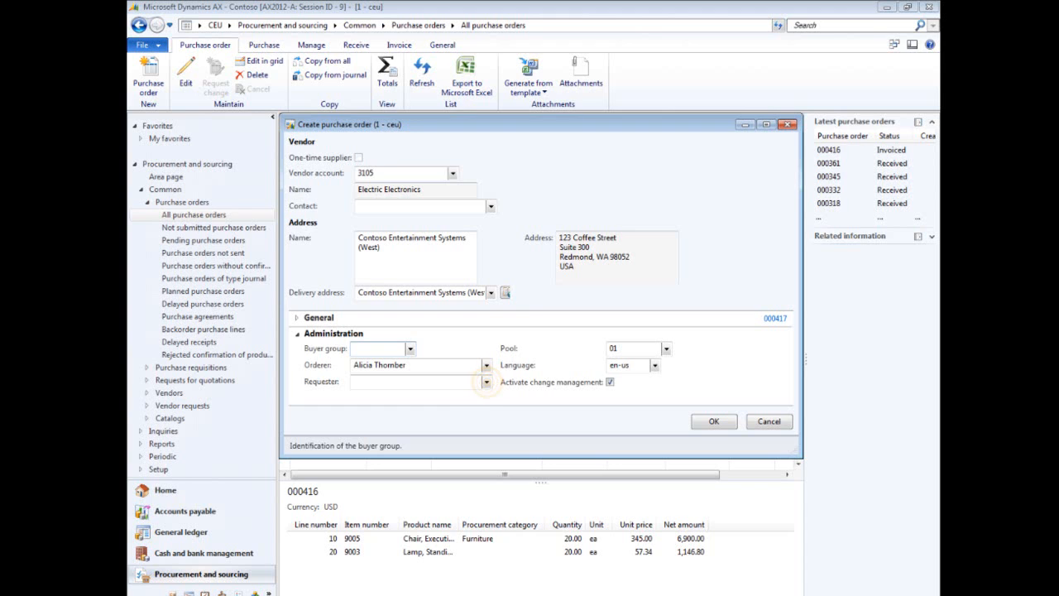
click(487, 382)
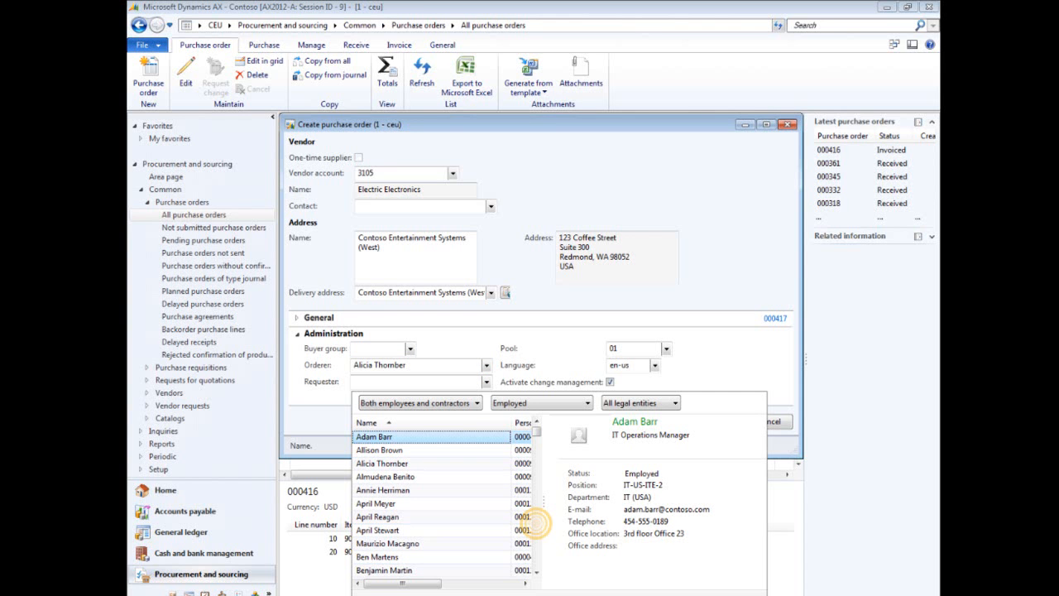
click(536, 523)
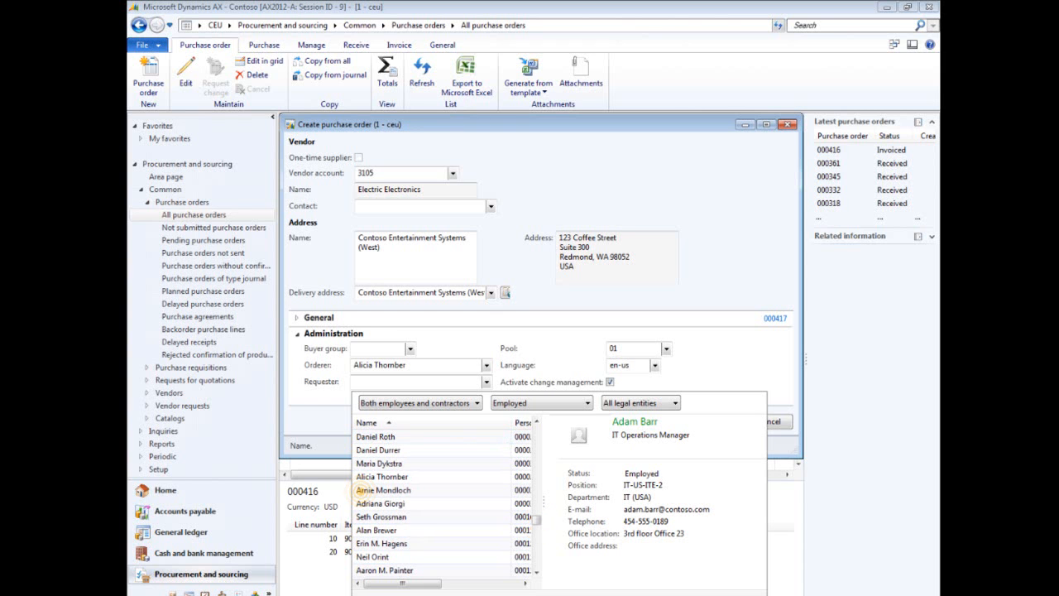
click(368, 490)
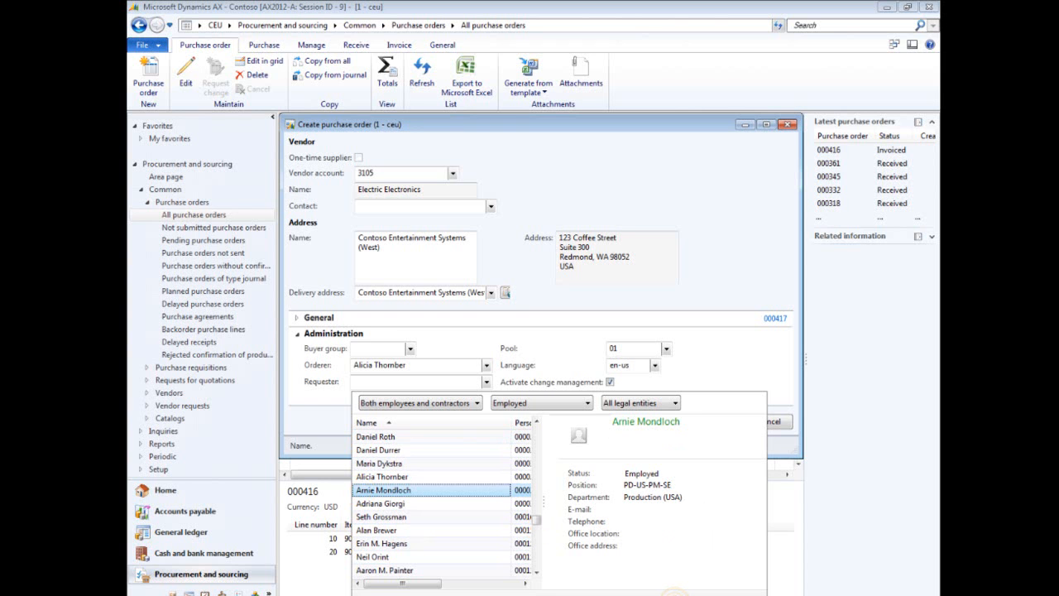
click(675, 595)
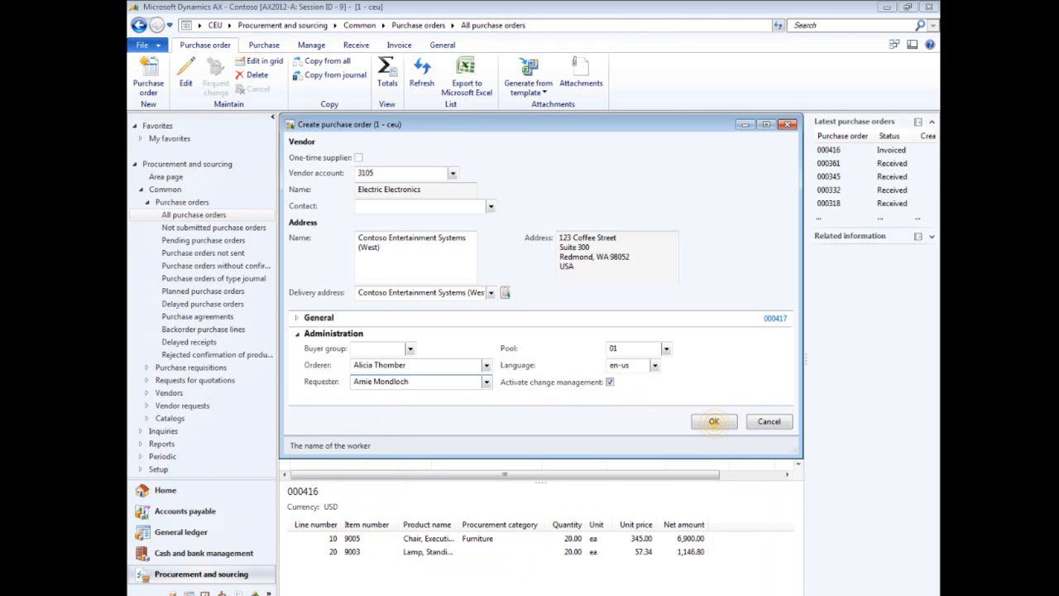
click(714, 422)
click(713, 421)
click(713, 422)
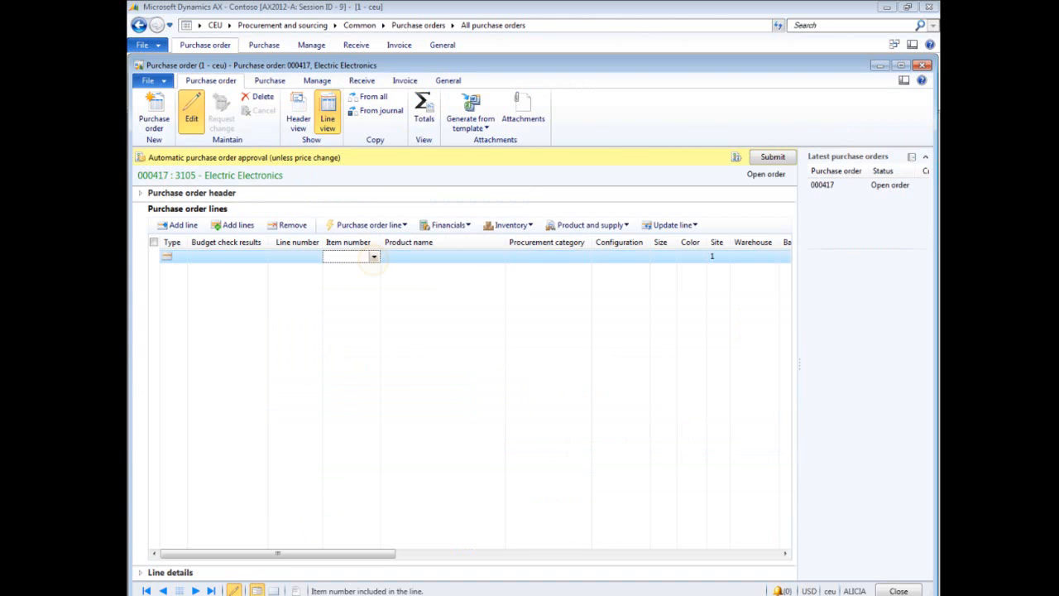
- Set the first order line's item number to 11020, Integrated office scanner/printer
click(374, 258)
click(374, 258)
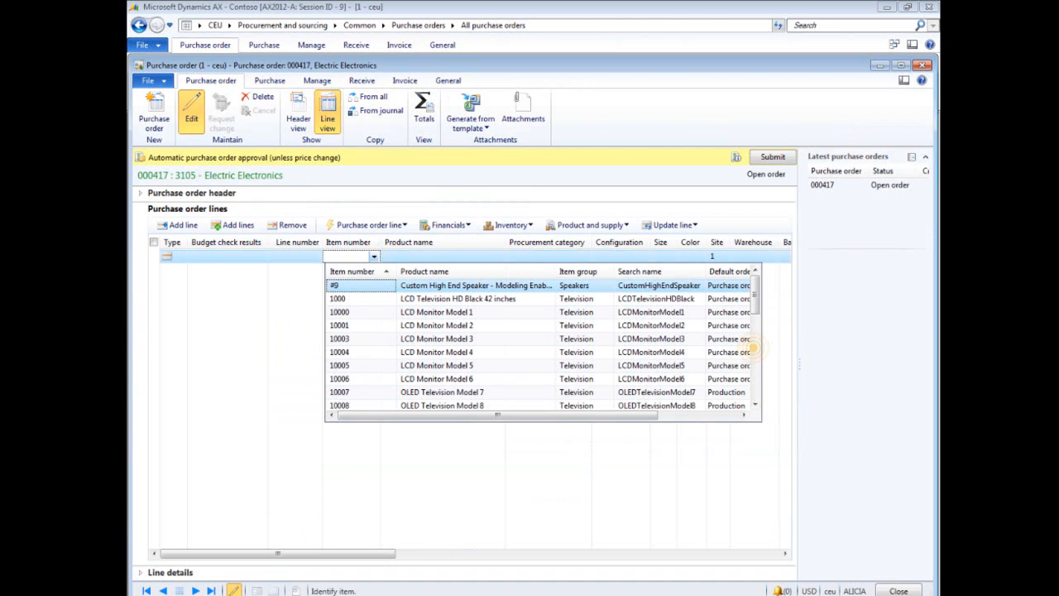
scroll(327, 340, down, 5)
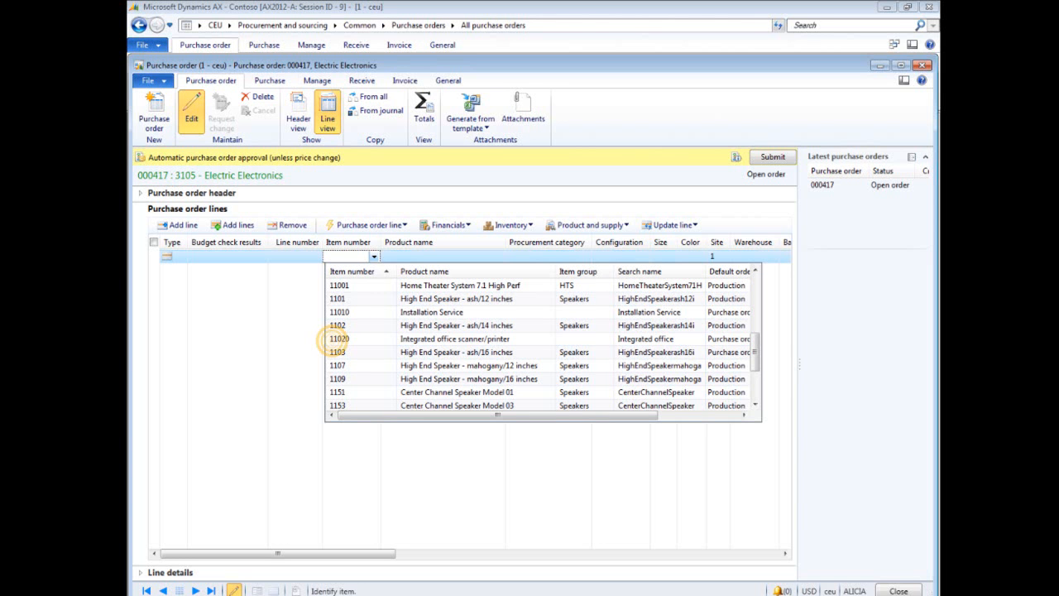
click(331, 339)
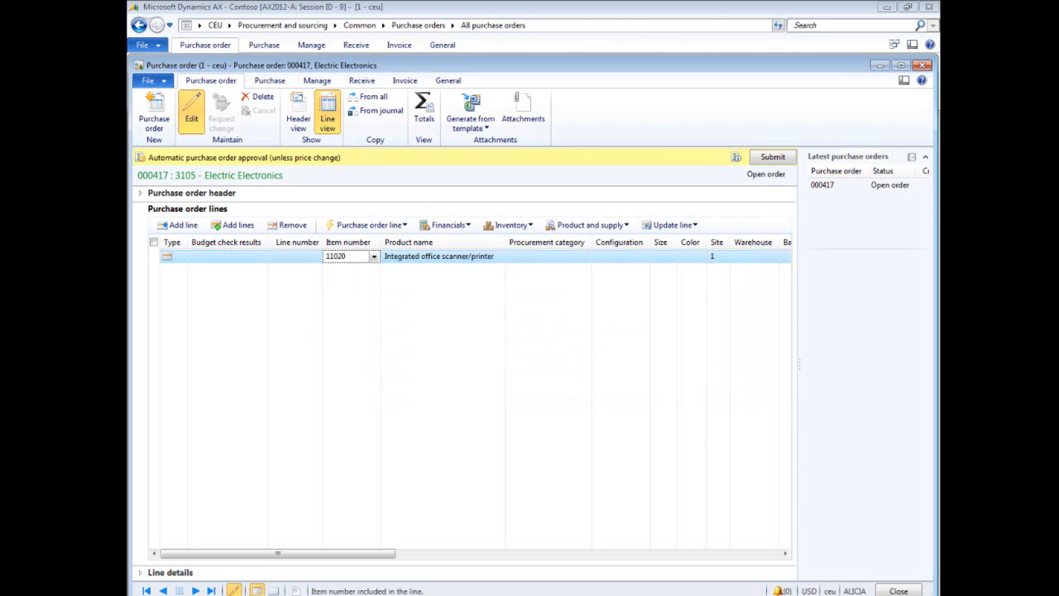
- Add a second order line with procurement category Components from the Computer group
click(190, 225)
click(190, 225)
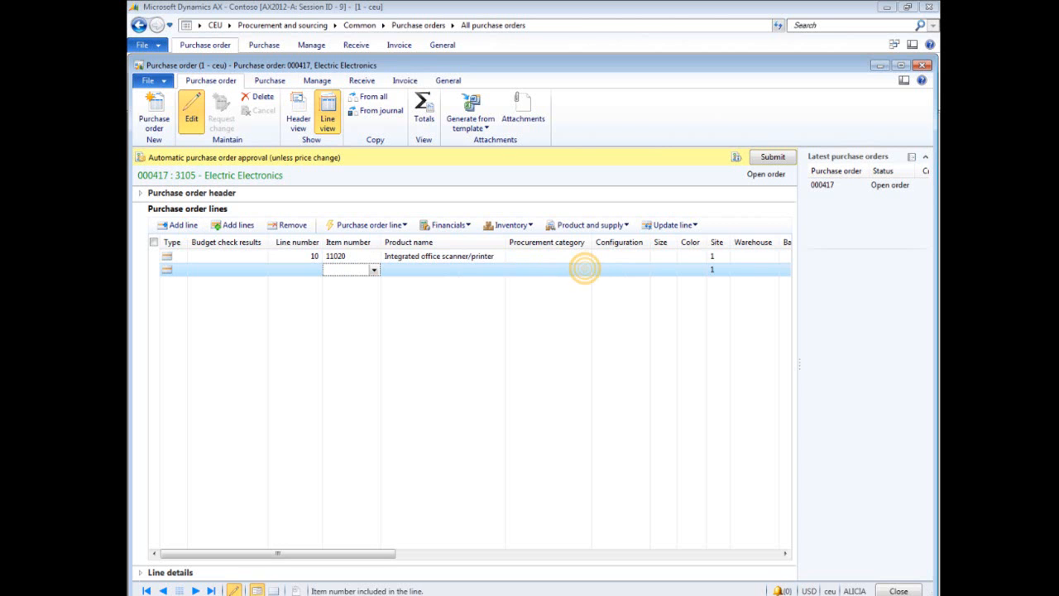
click(583, 269)
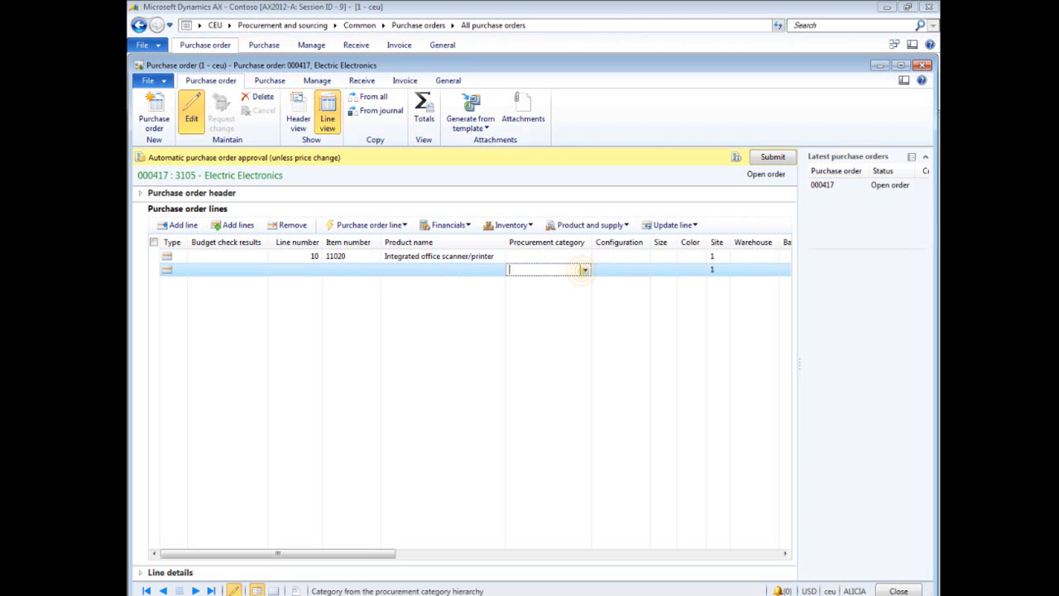
click(584, 269)
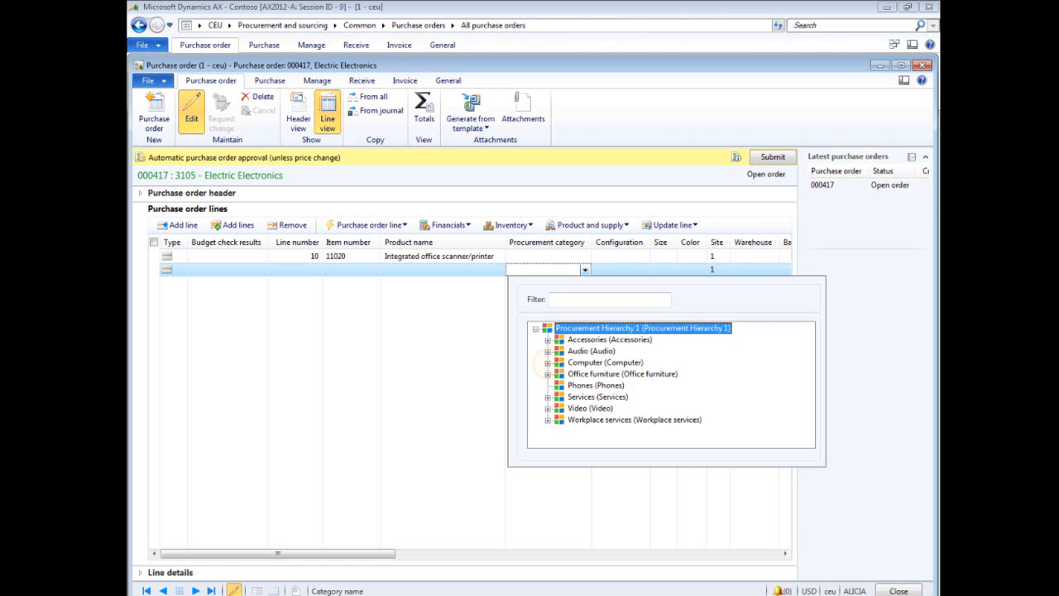
click(547, 363)
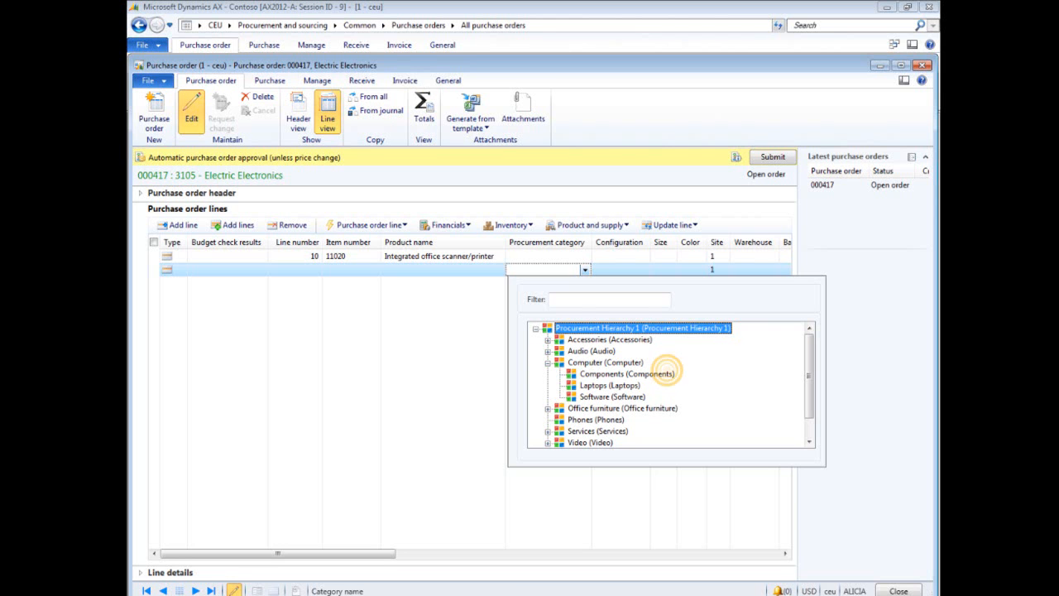
double_click(666, 373)
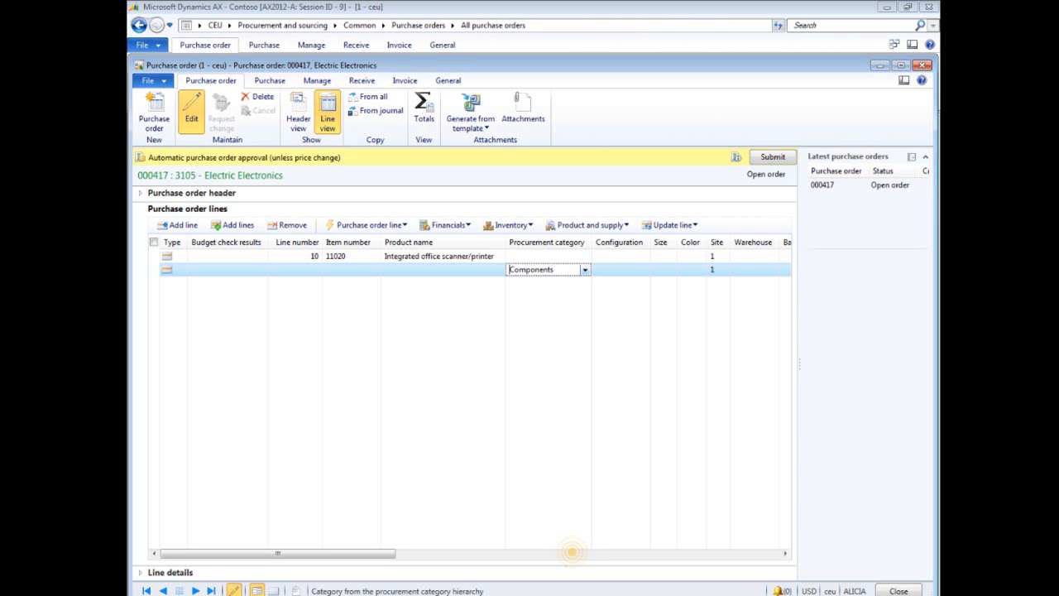
- Set the Components line's unit price to 75.00 and its text to "Toner kit for integrated office printer/scanner on PO line 10."
click(571, 551)
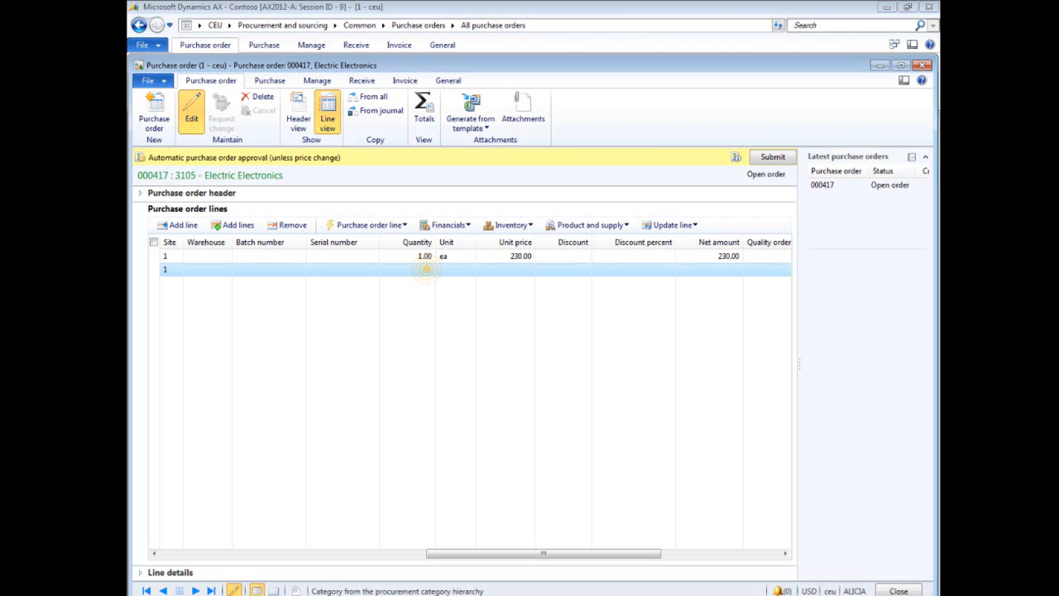
click(424, 269)
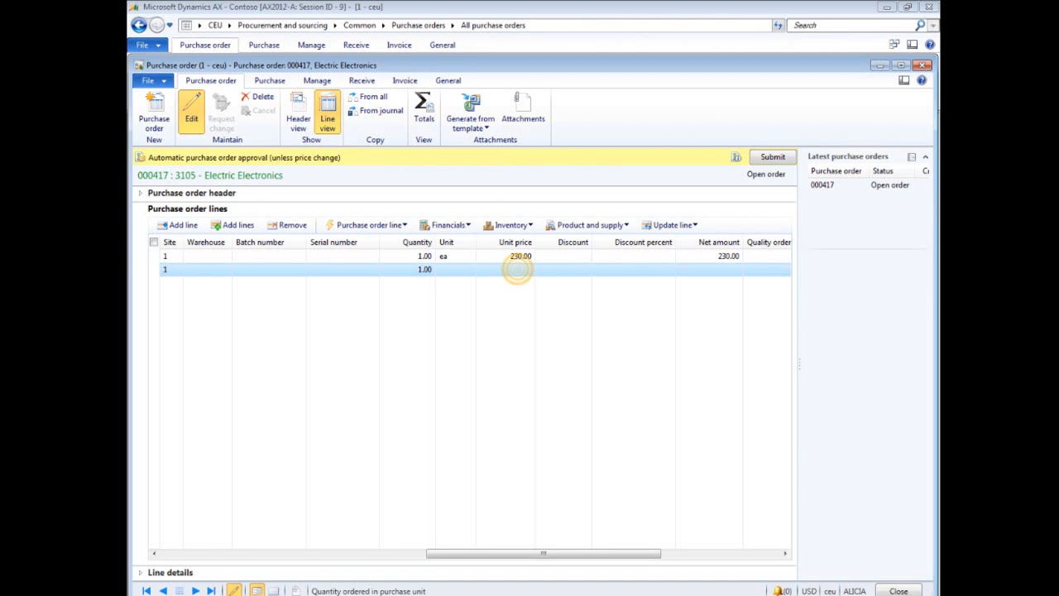
click(516, 269)
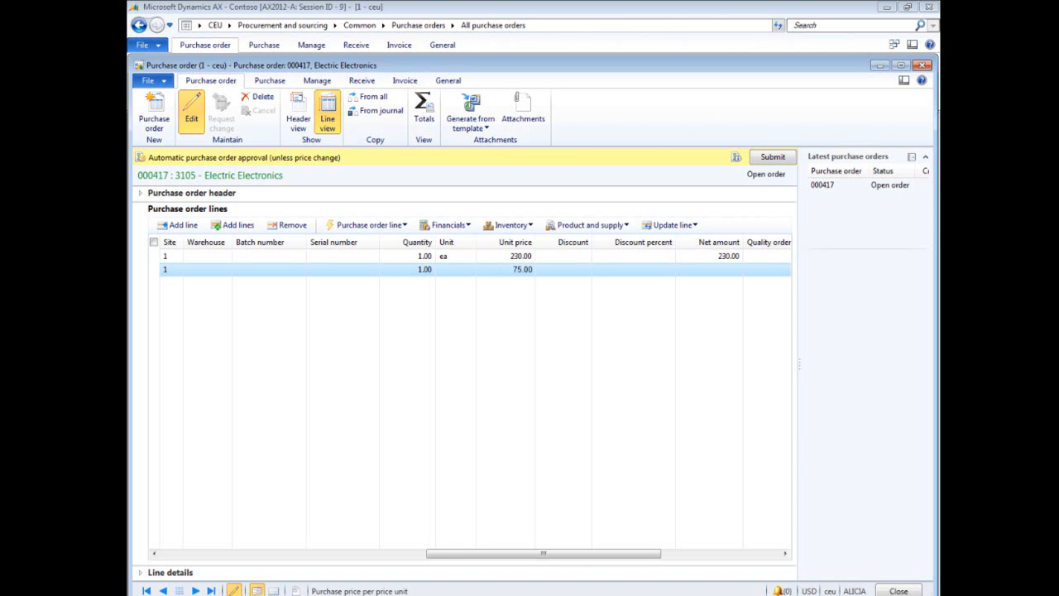
click(141, 571)
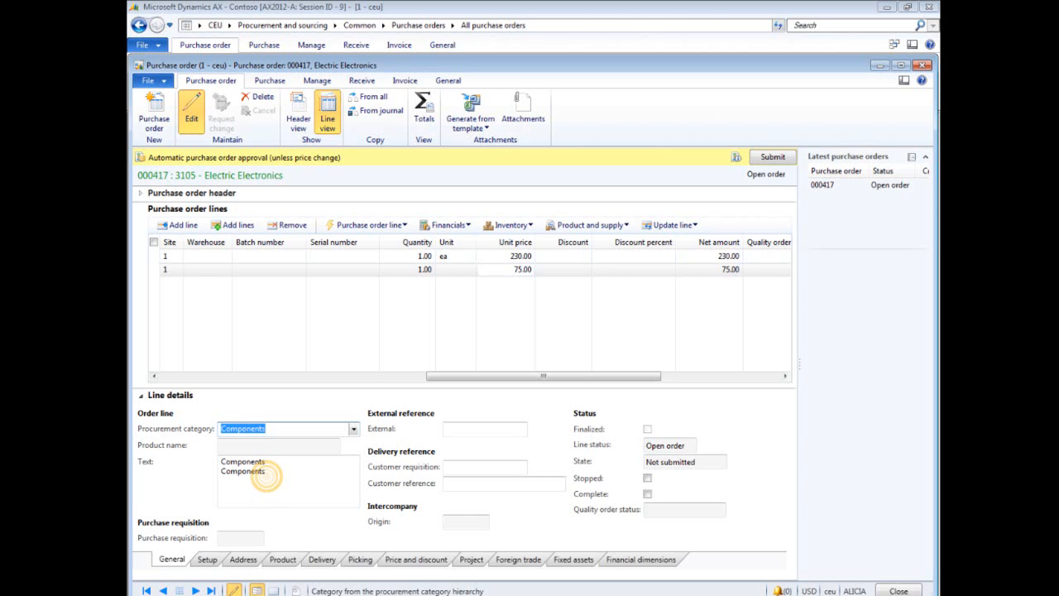
text(Toner kit for integrated office printer/scanner on PO line 10.)
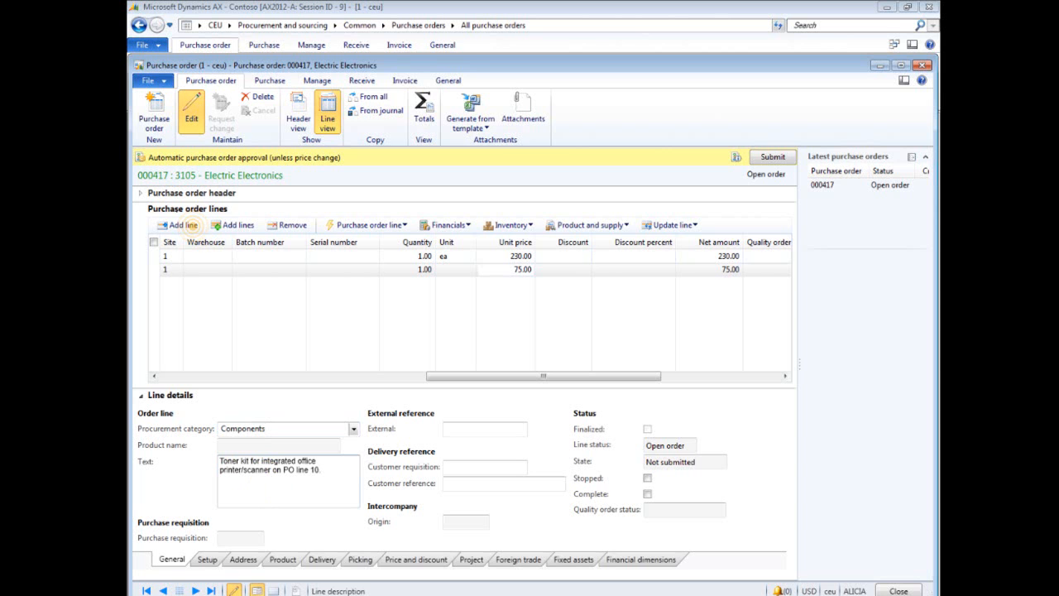
- Add a third order line with item number 11010, Installation Service
click(184, 225)
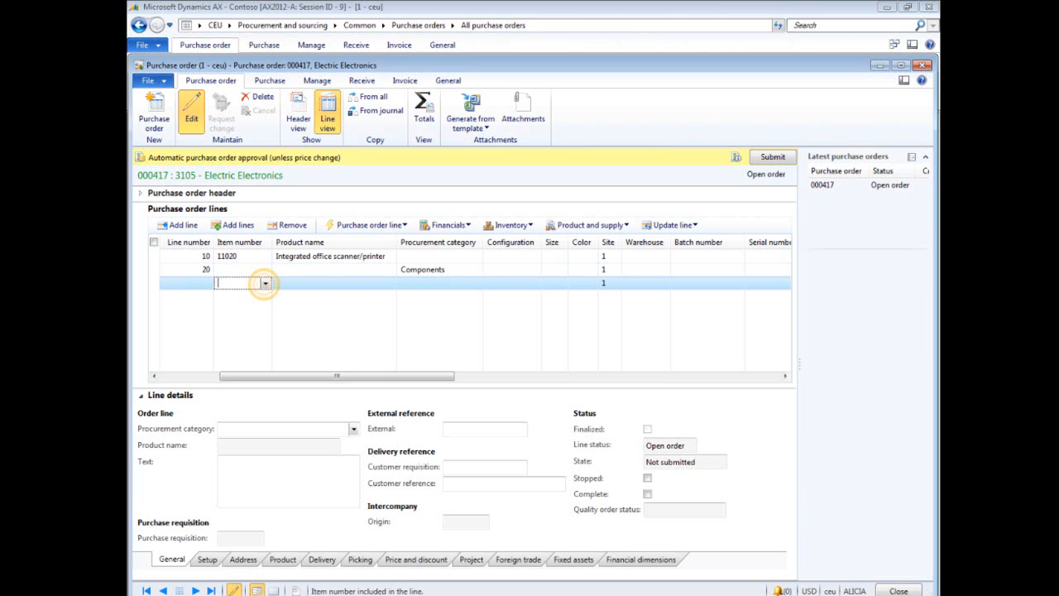
click(265, 283)
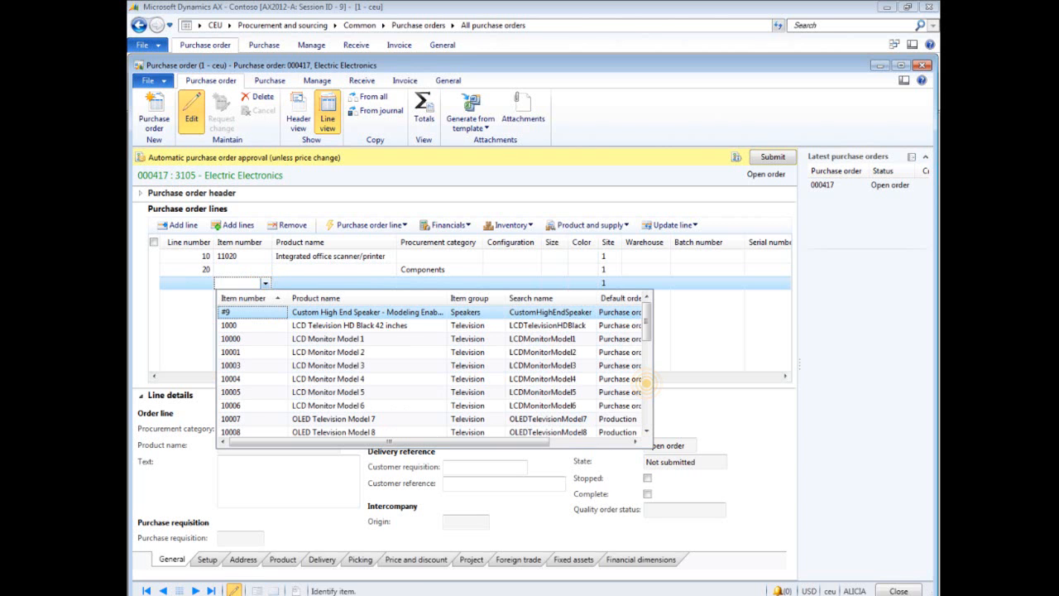
click(647, 383)
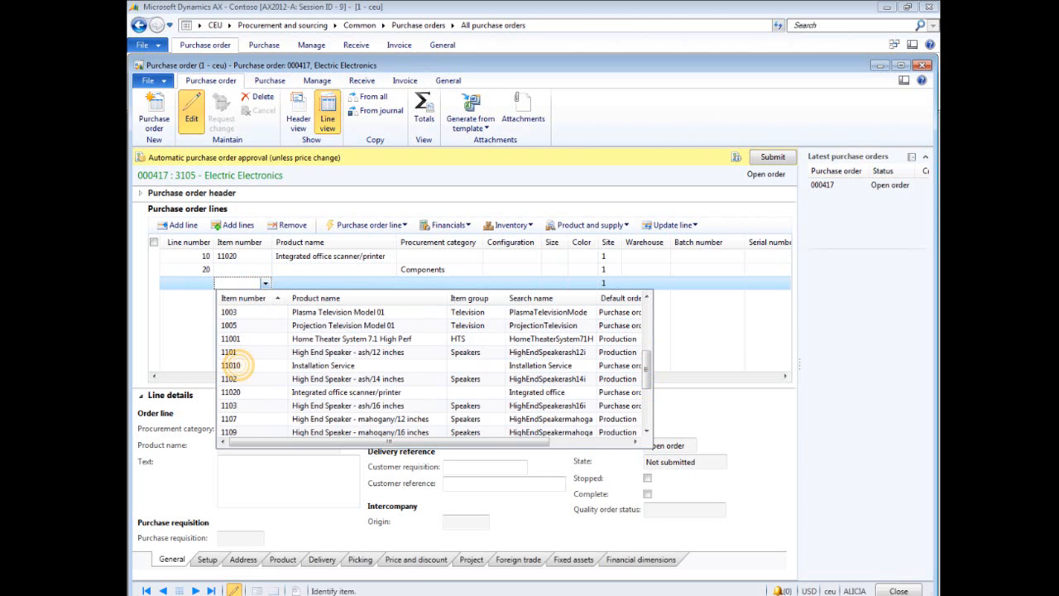
click(232, 365)
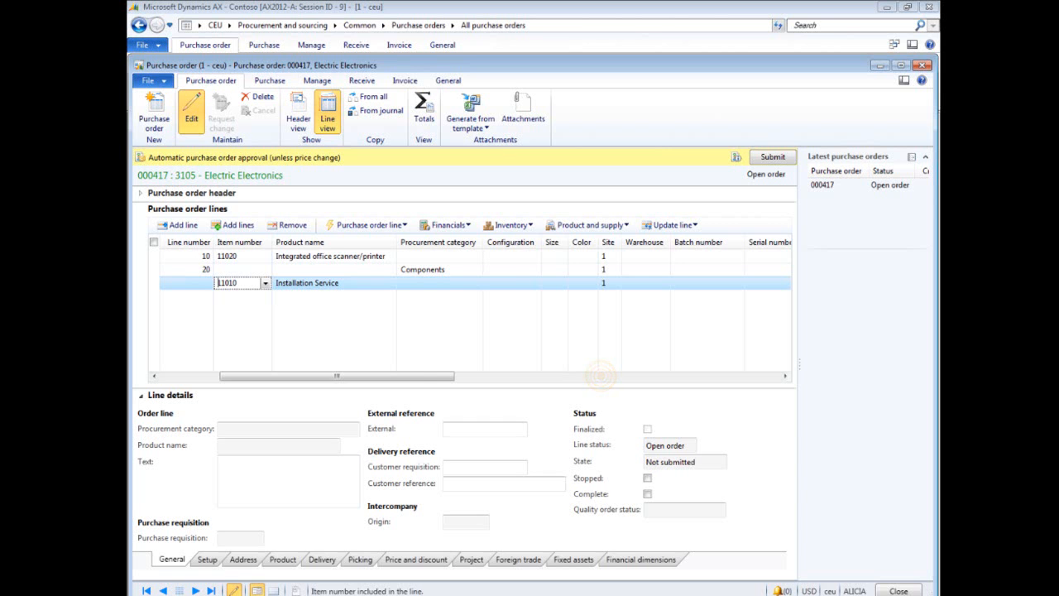
- Set the Installation Service line's quantity to 2
click(600, 375)
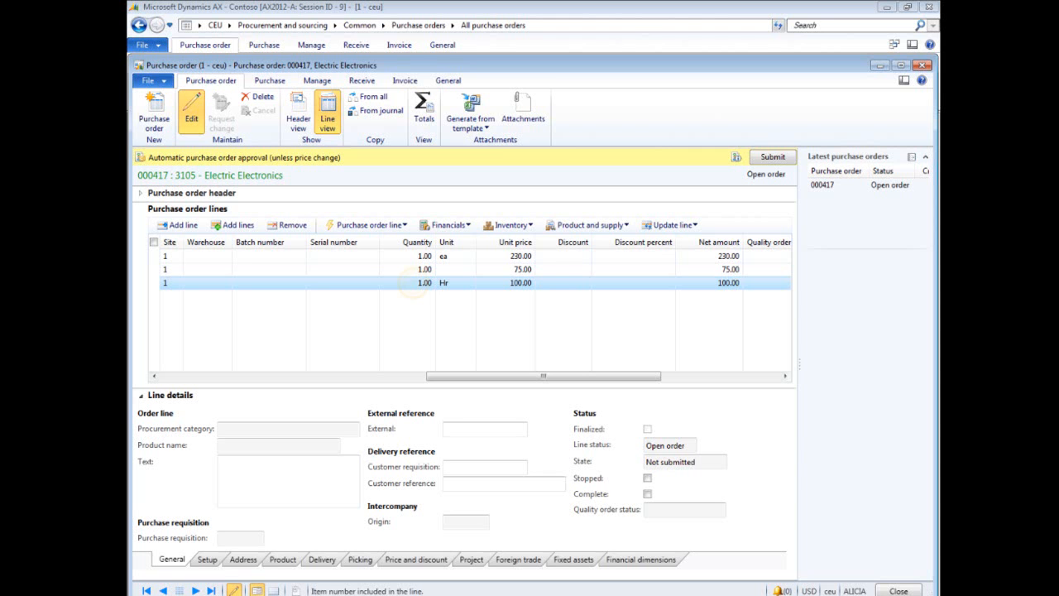
click(414, 283)
text(2)
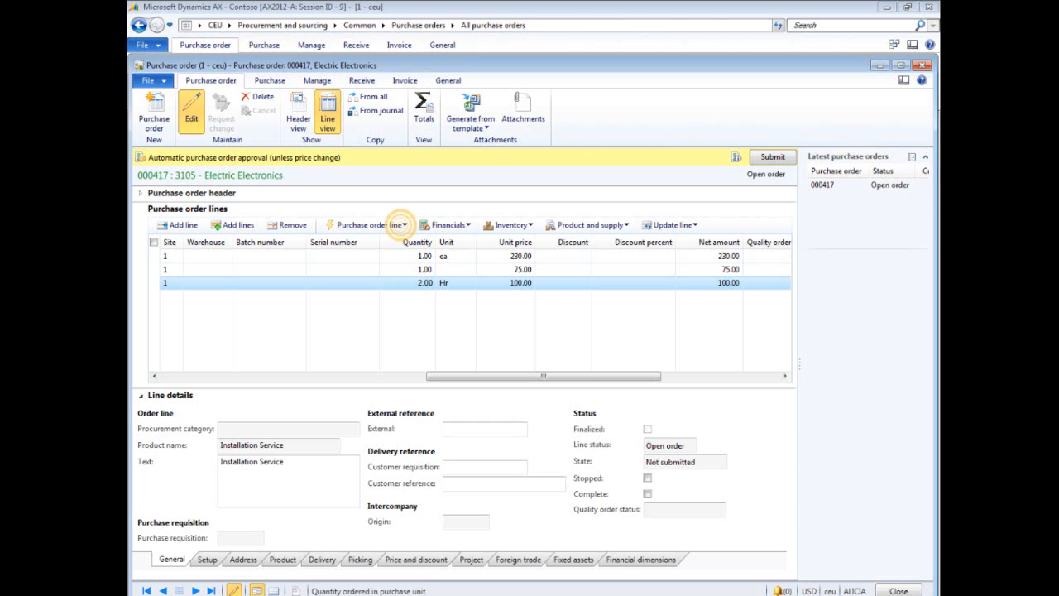
- Open the delivery schedule for the Installation Service line and set the first schedule line's quantity to 1
click(398, 224)
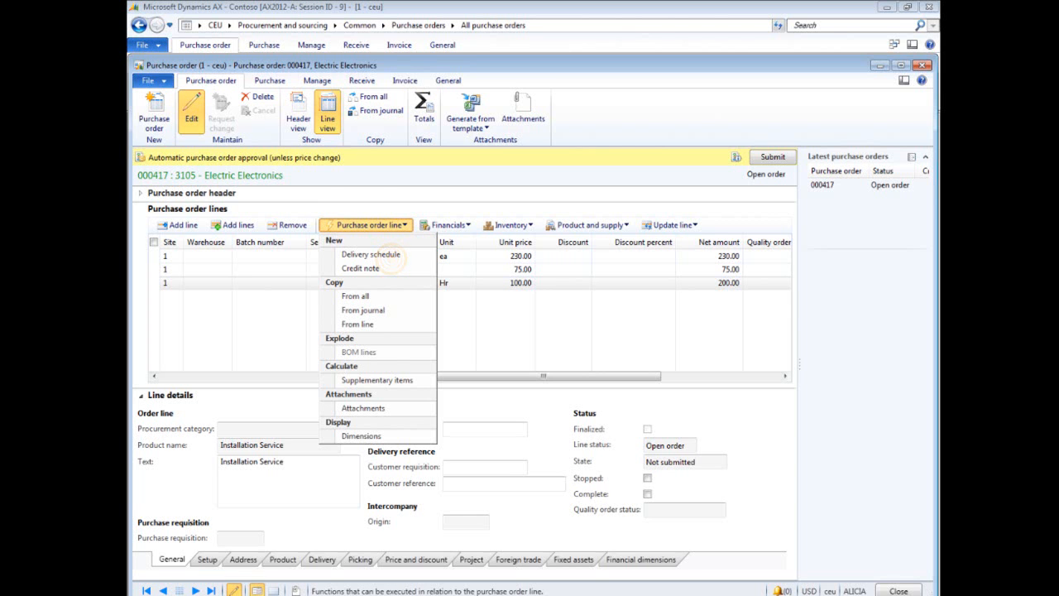
click(372, 255)
click(304, 291)
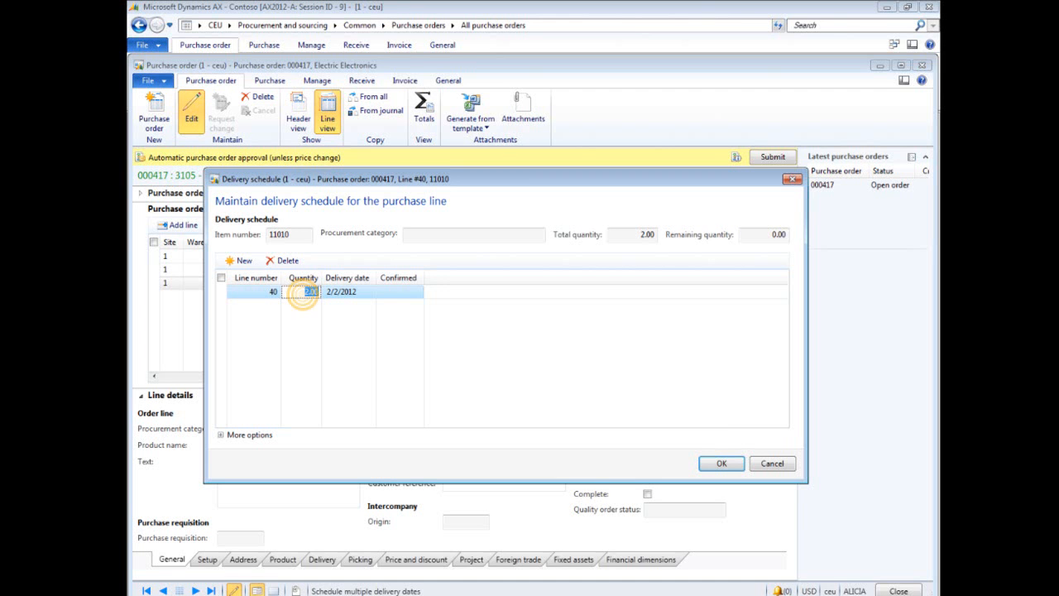
text(1)
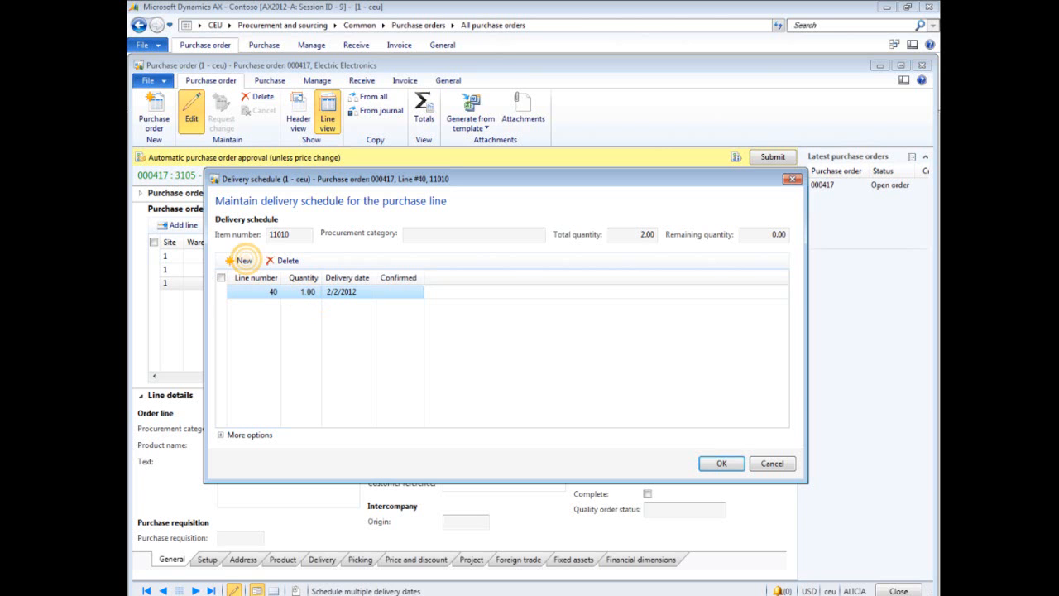
- Add a second delivery schedule line with delivery date 2/9/2012 and confirm the schedule
click(243, 260)
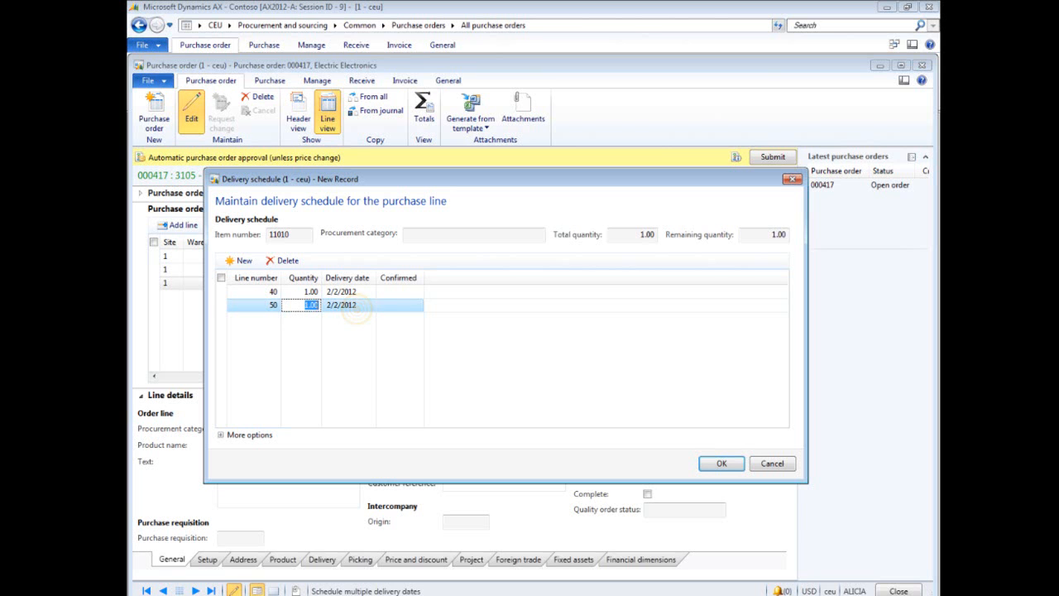
click(352, 305)
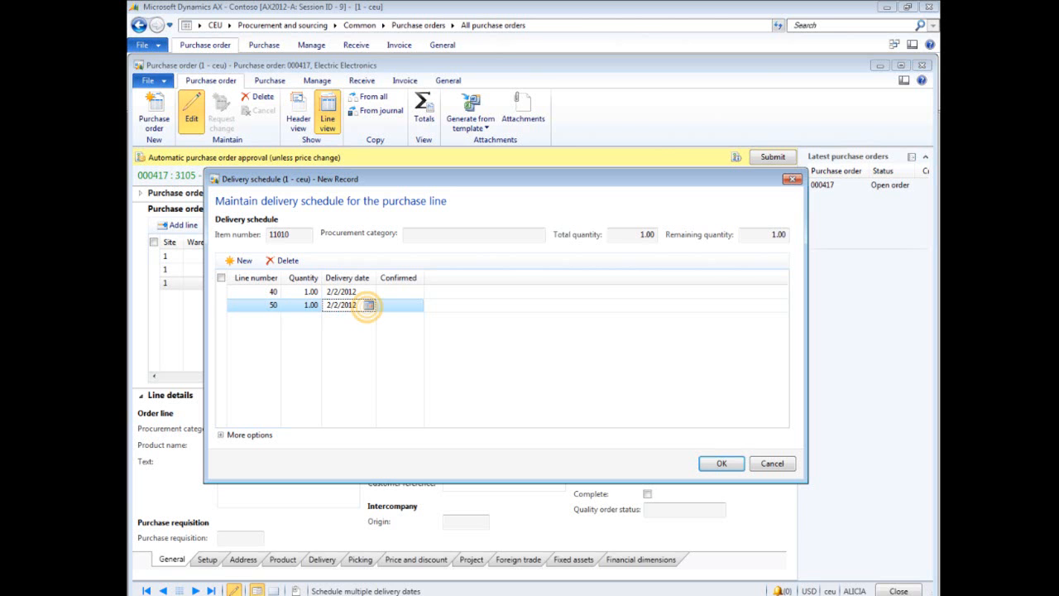
click(369, 305)
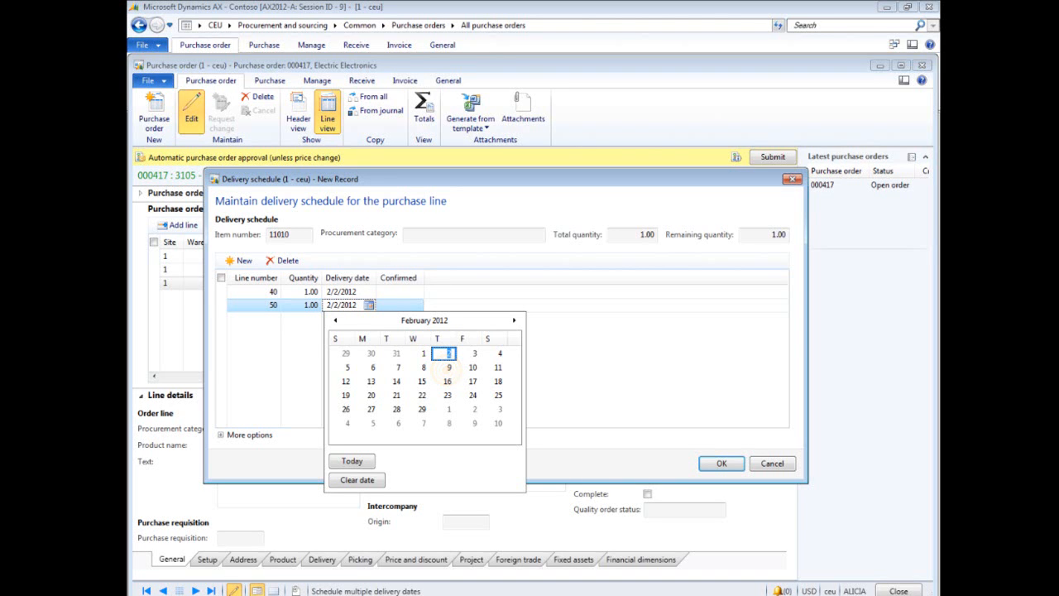
click(448, 367)
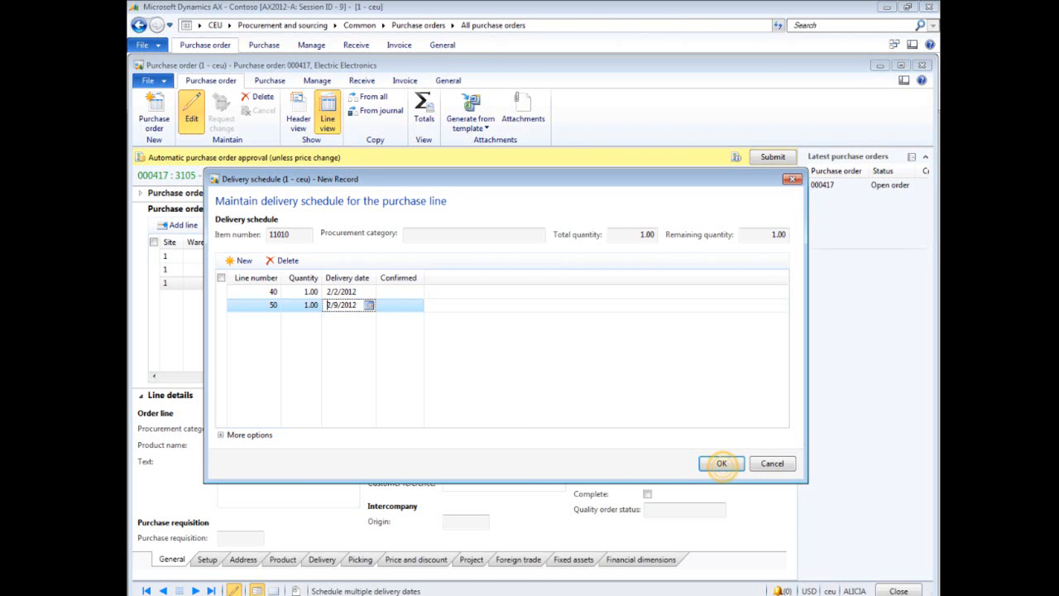
click(721, 463)
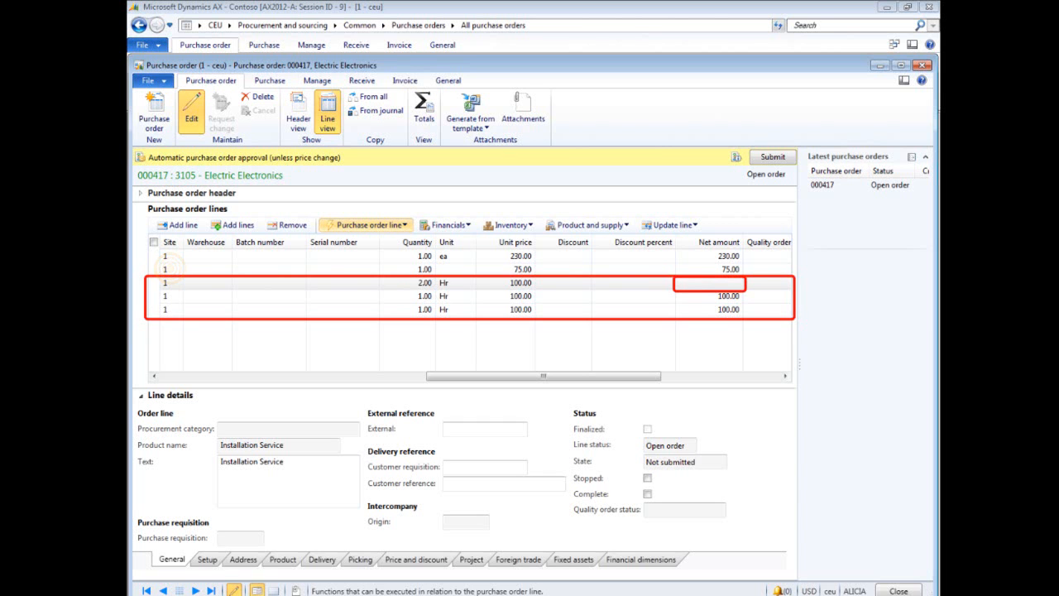
click(169, 269)
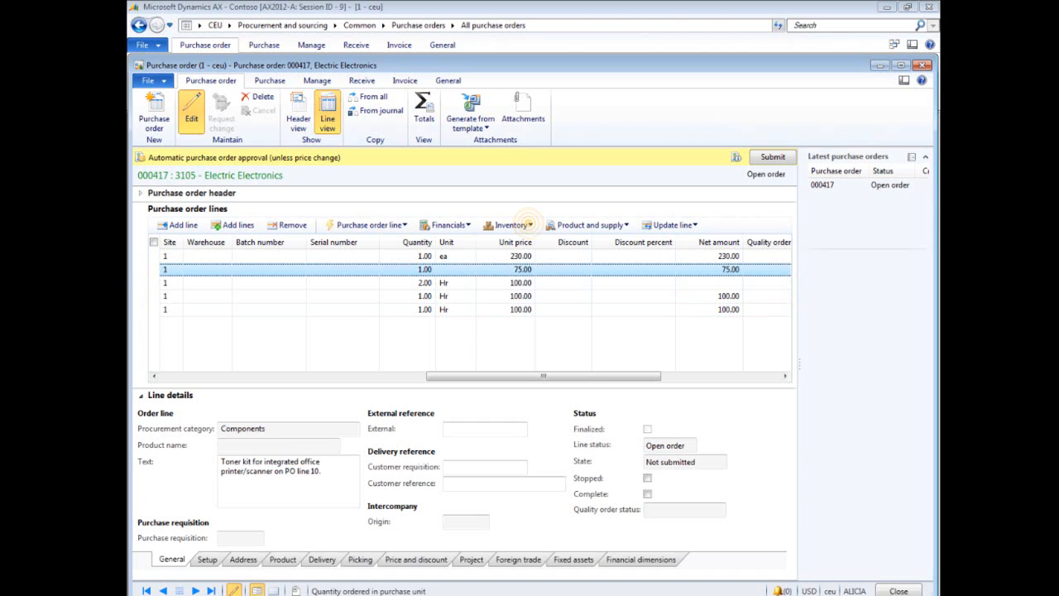
click(510, 225)
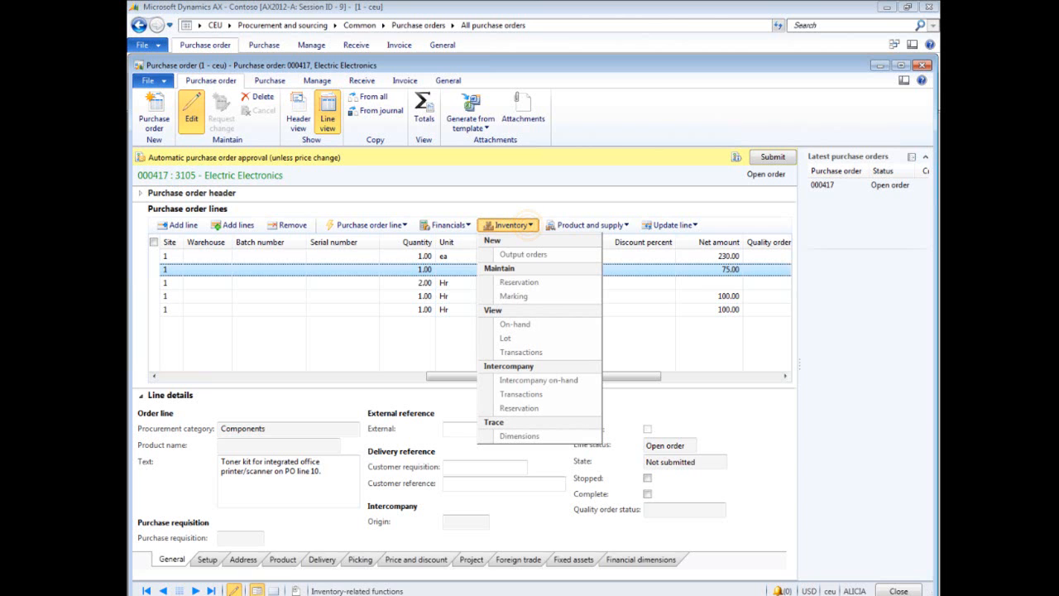
click(530, 225)
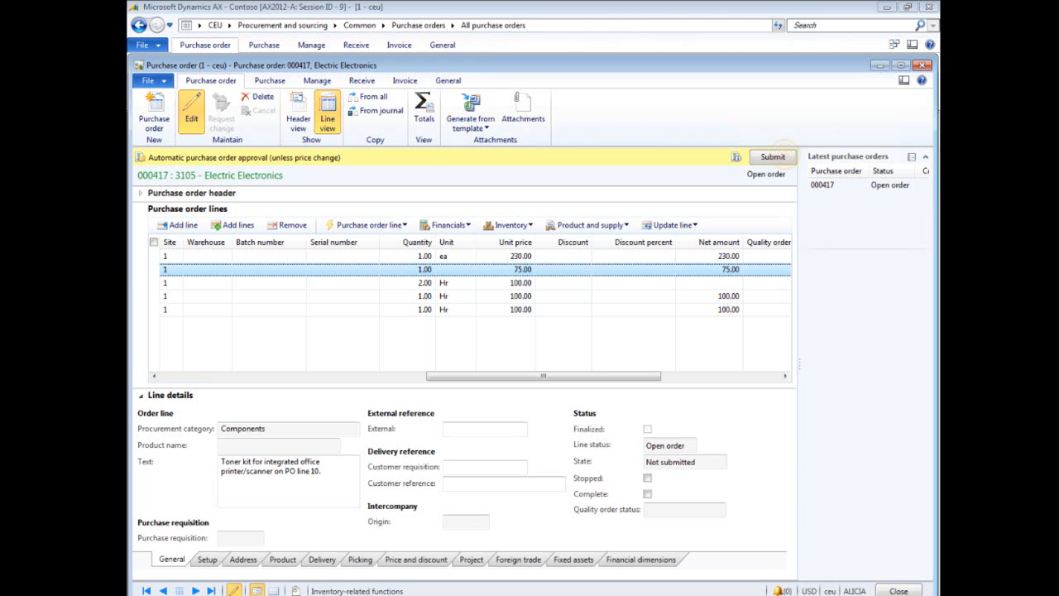
- Submit the purchase order for approval with the comment "Please approve." and close the order form
click(773, 157)
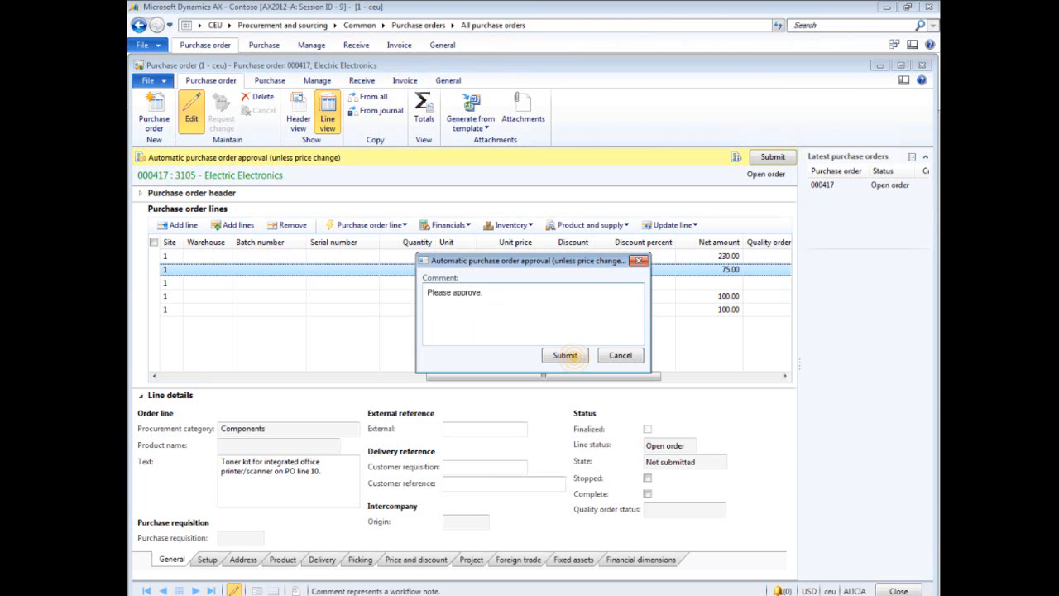
click(571, 346)
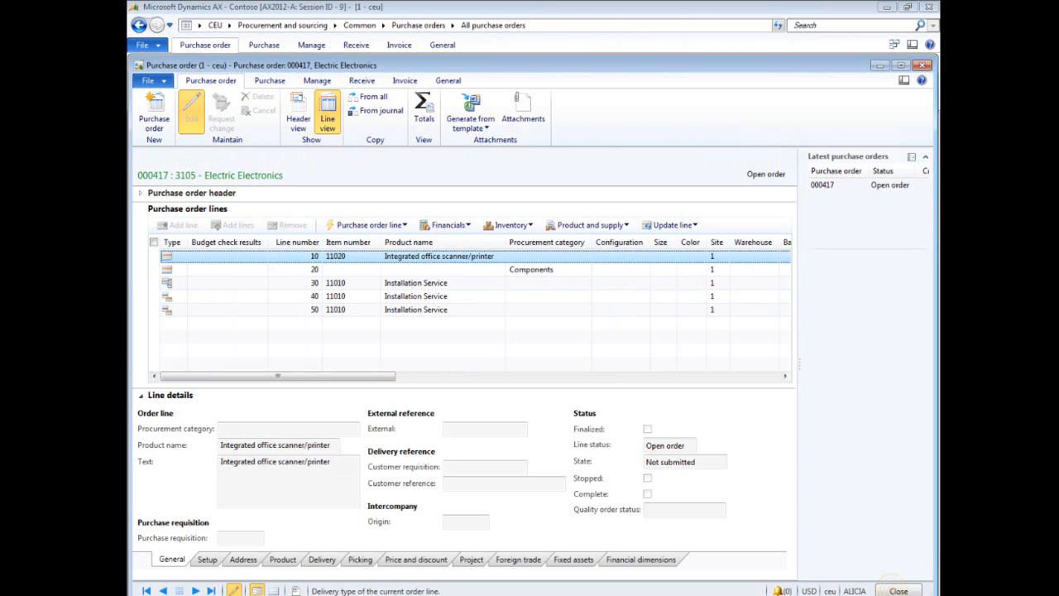
click(897, 591)
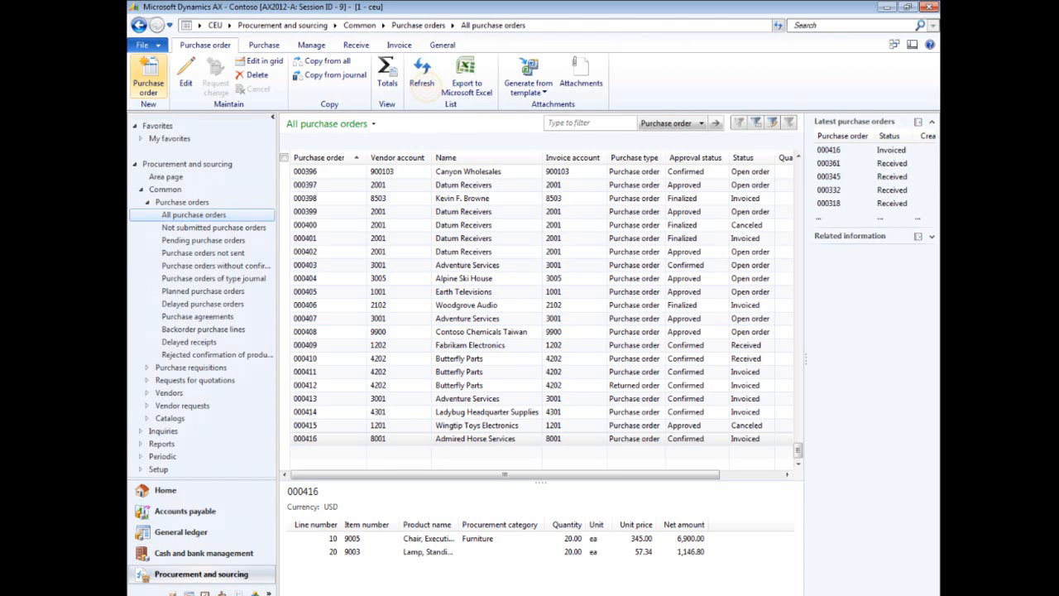
- Refresh the purchase order list and request a change on purchase order 000417
click(423, 83)
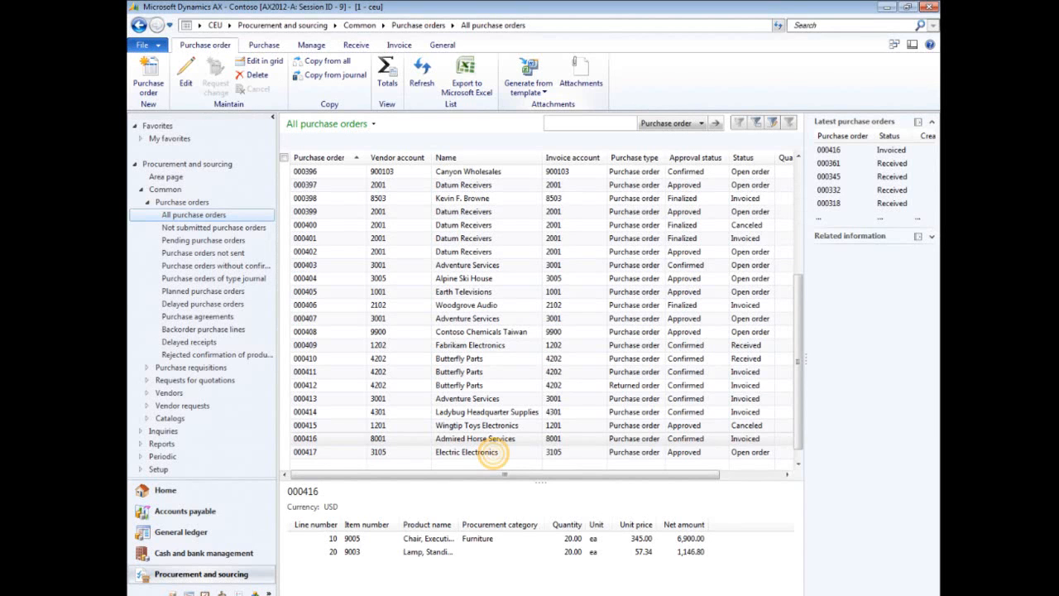
click(495, 452)
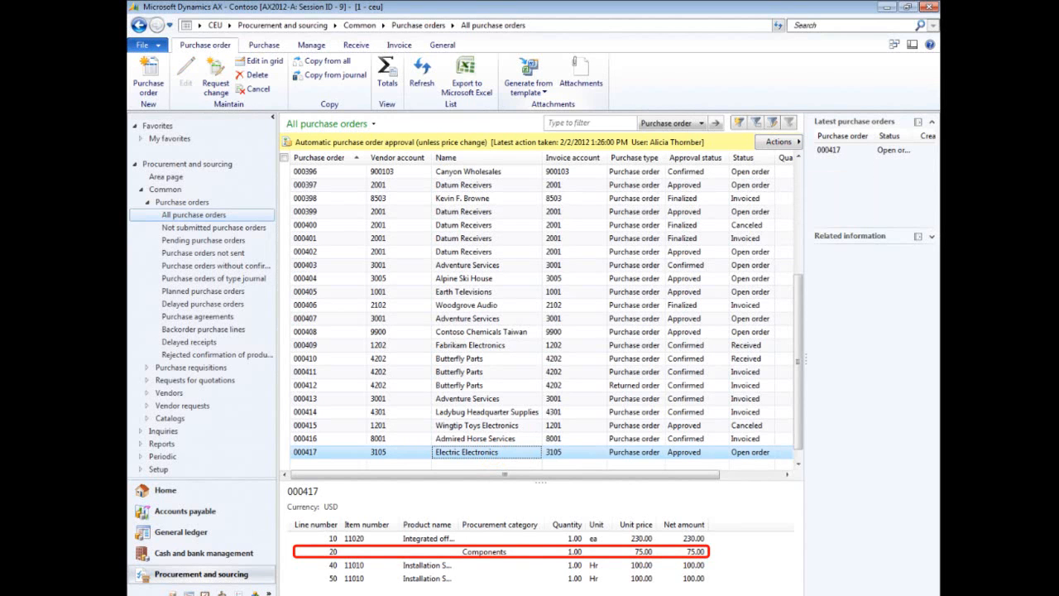
click(217, 86)
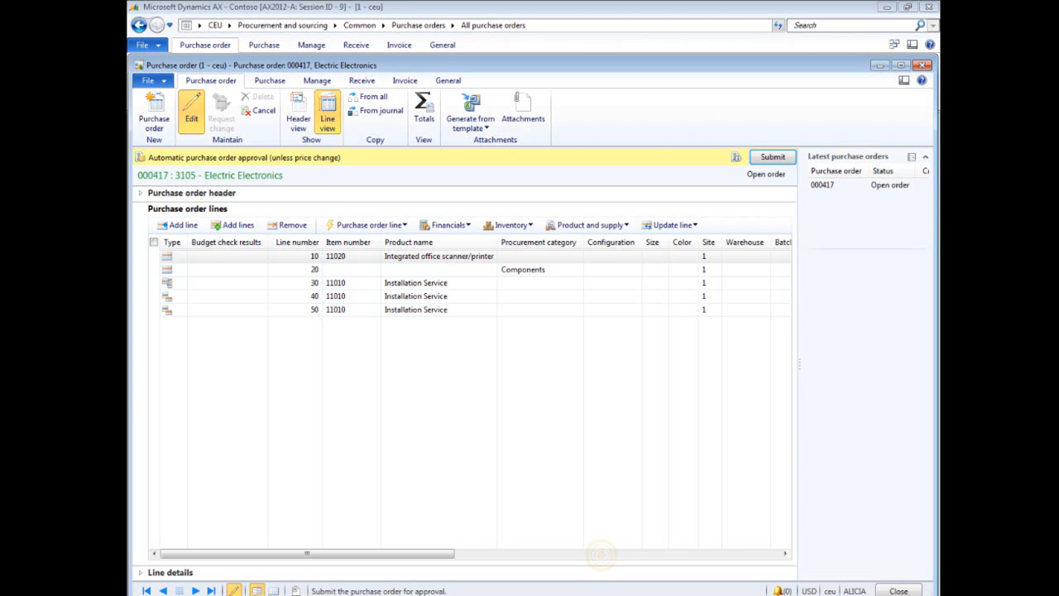
- Set the Components line's unit price to 89.00
click(602, 554)
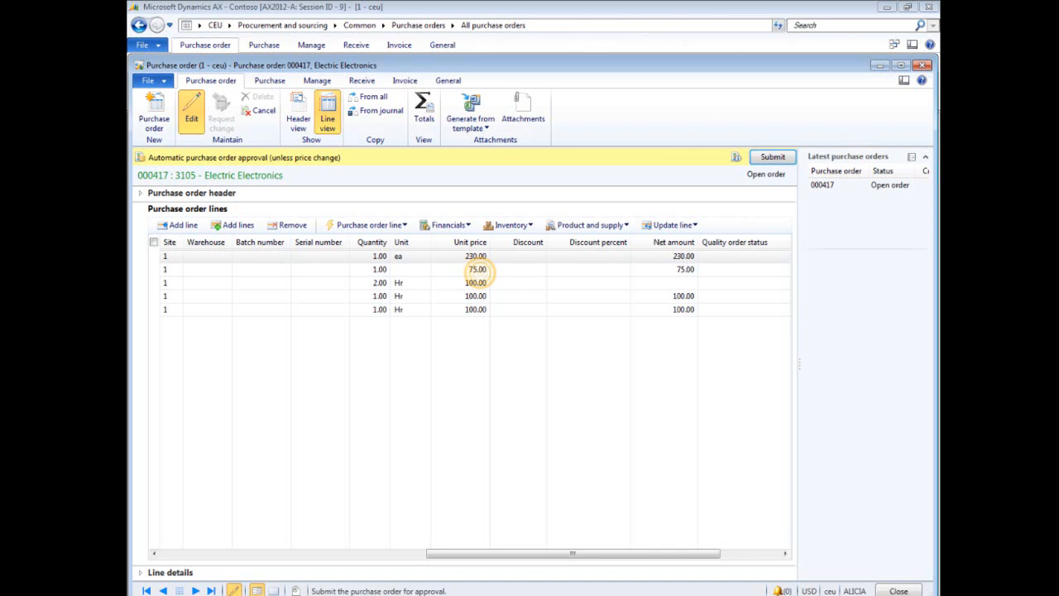
click(477, 269)
text(89)
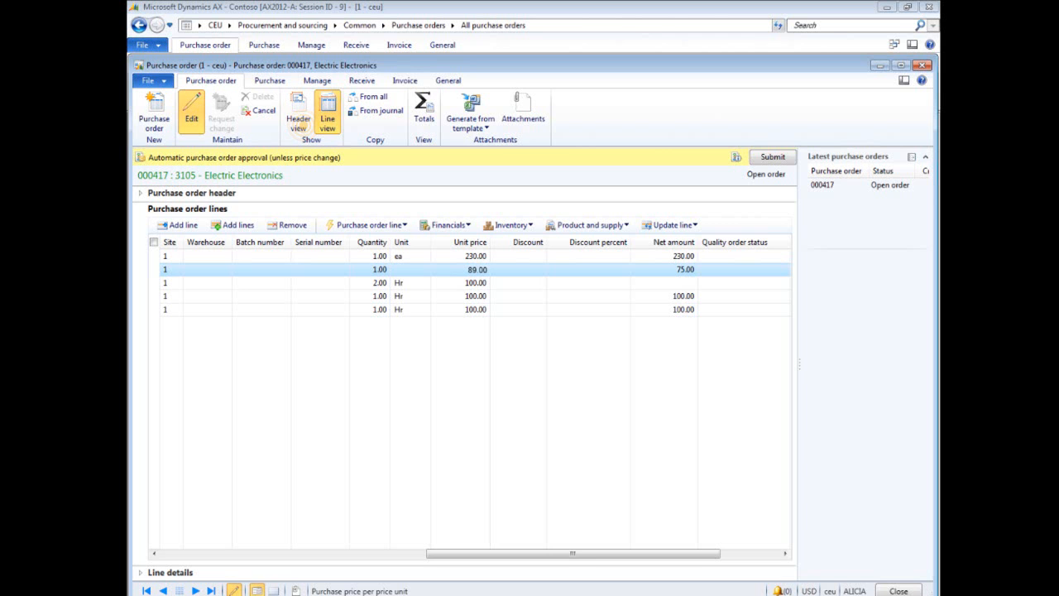
- In the order header, set the reason to Price with reason comment "Price increase by vendor."
click(298, 110)
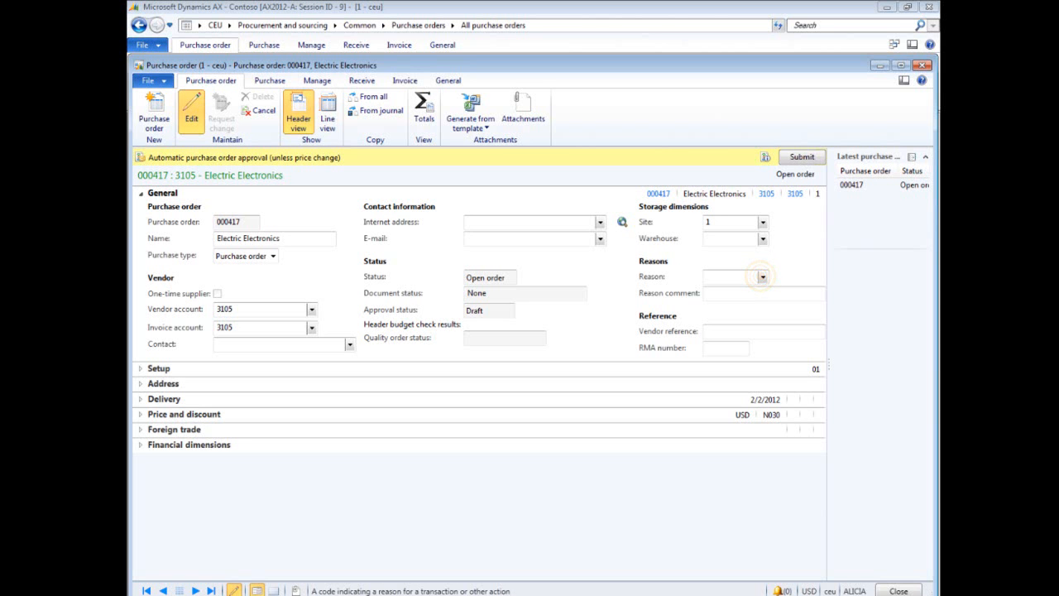
click(762, 277)
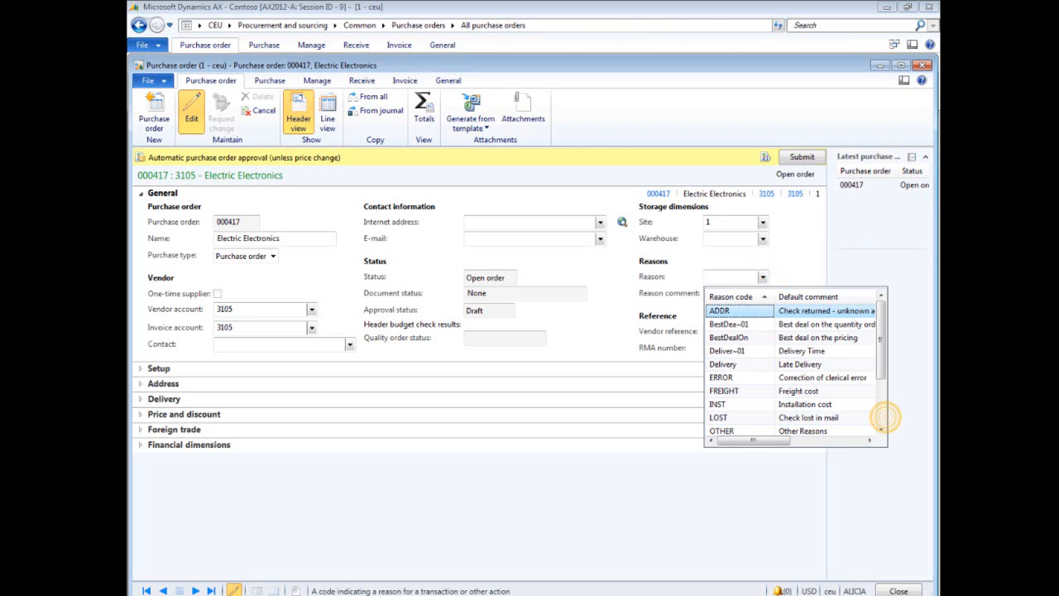
scroll(882, 418, down, 2)
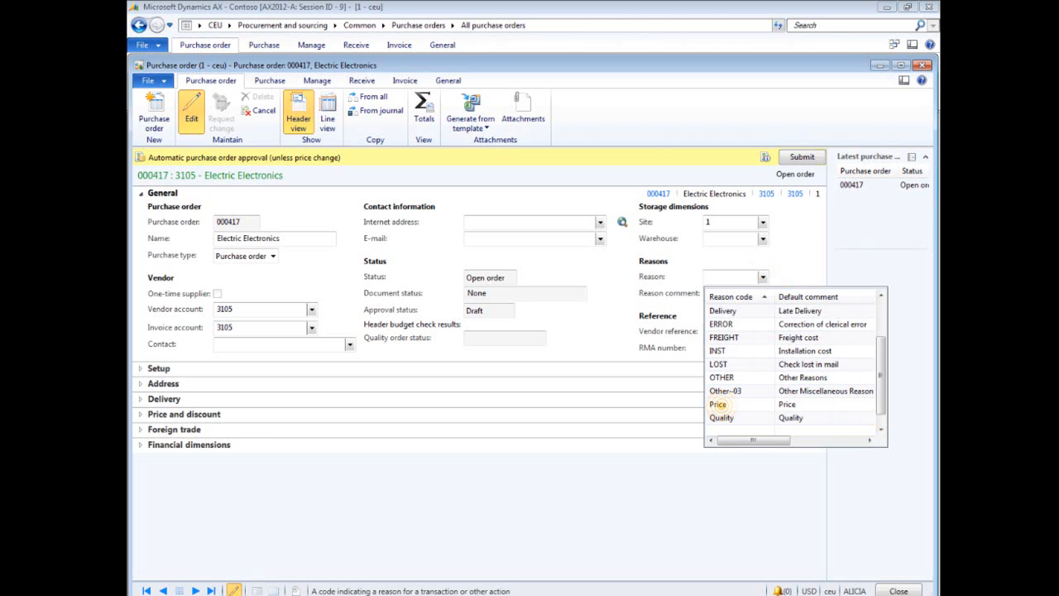
click(718, 404)
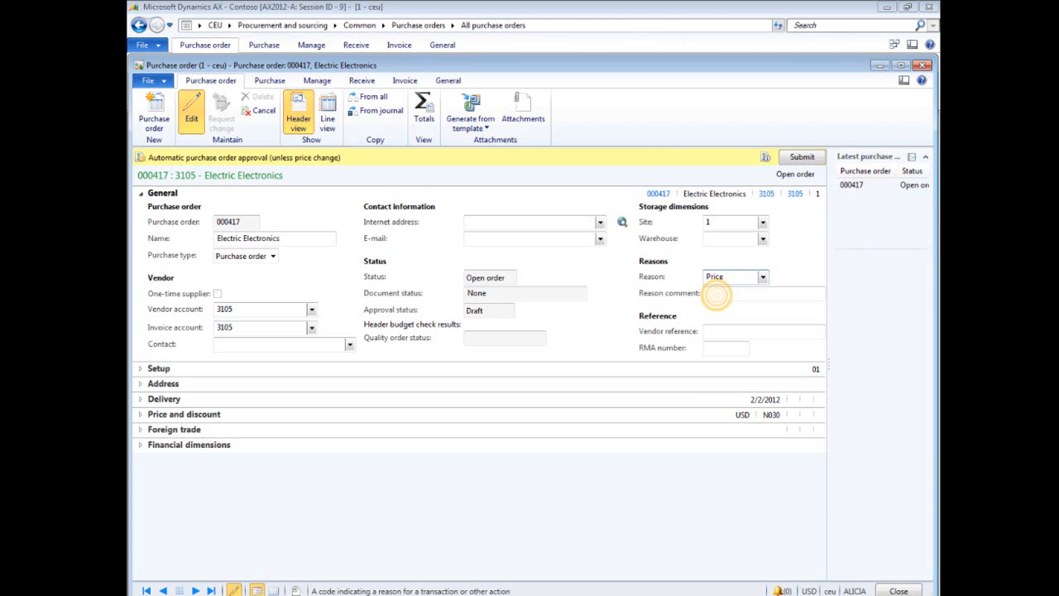
click(717, 293)
text(Price increase by vendor.)
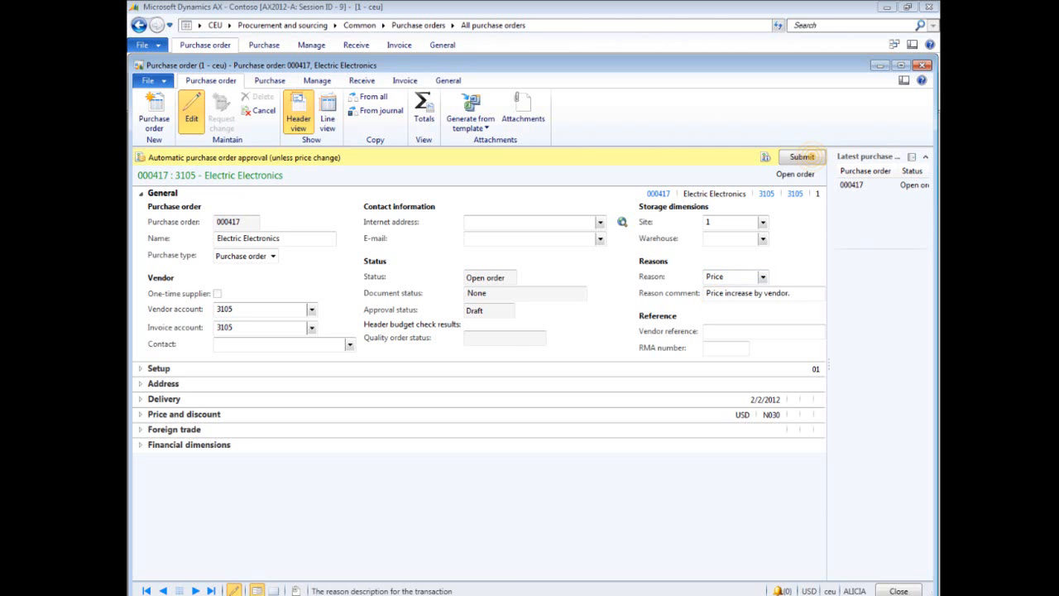
- Resubmit the order for approval with the comment "Please approve price increase." and close the form
click(802, 156)
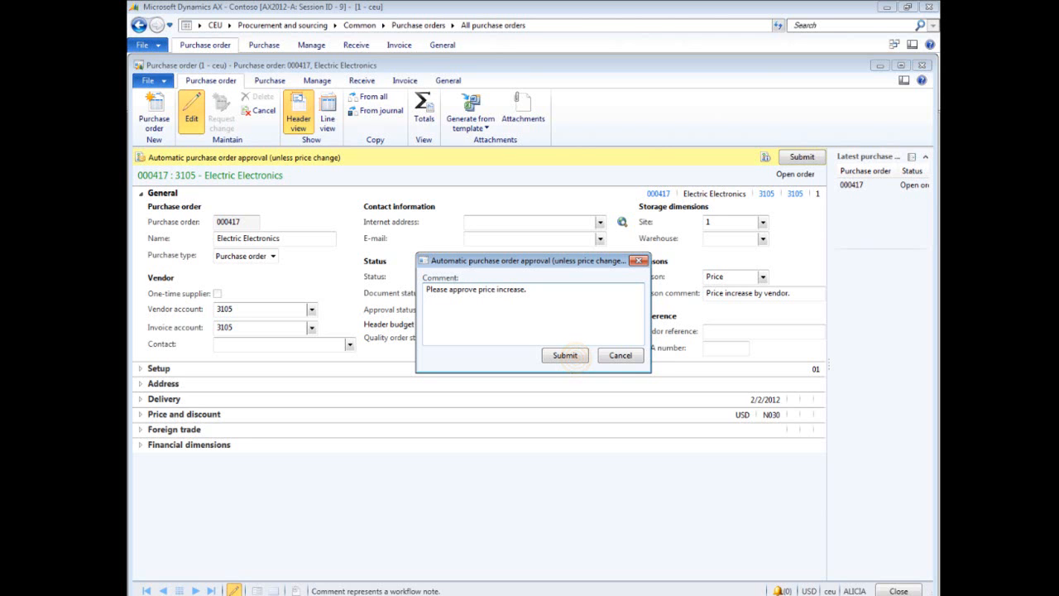
click(565, 355)
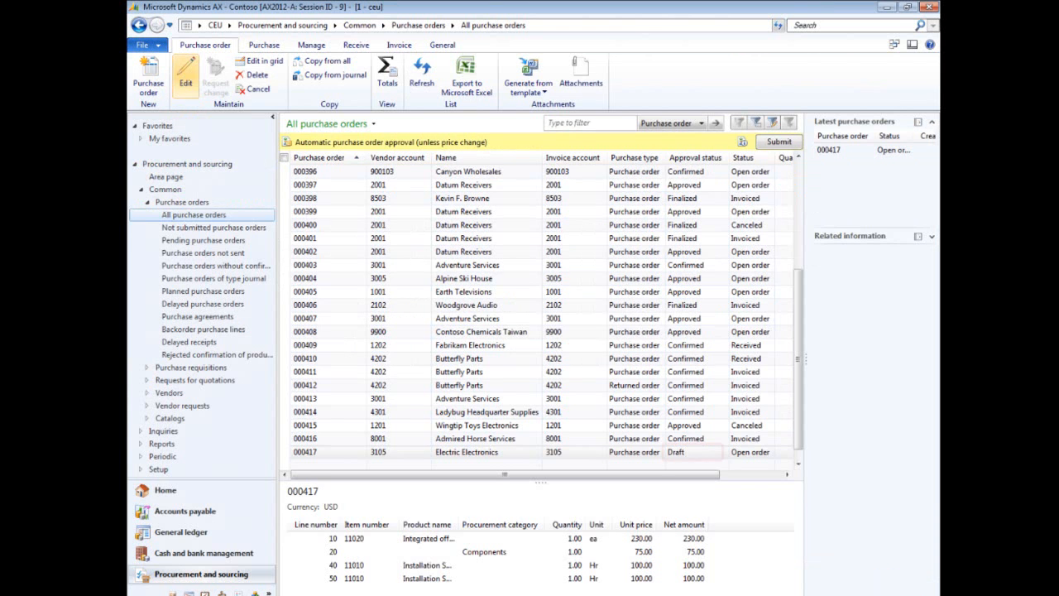
click(897, 590)
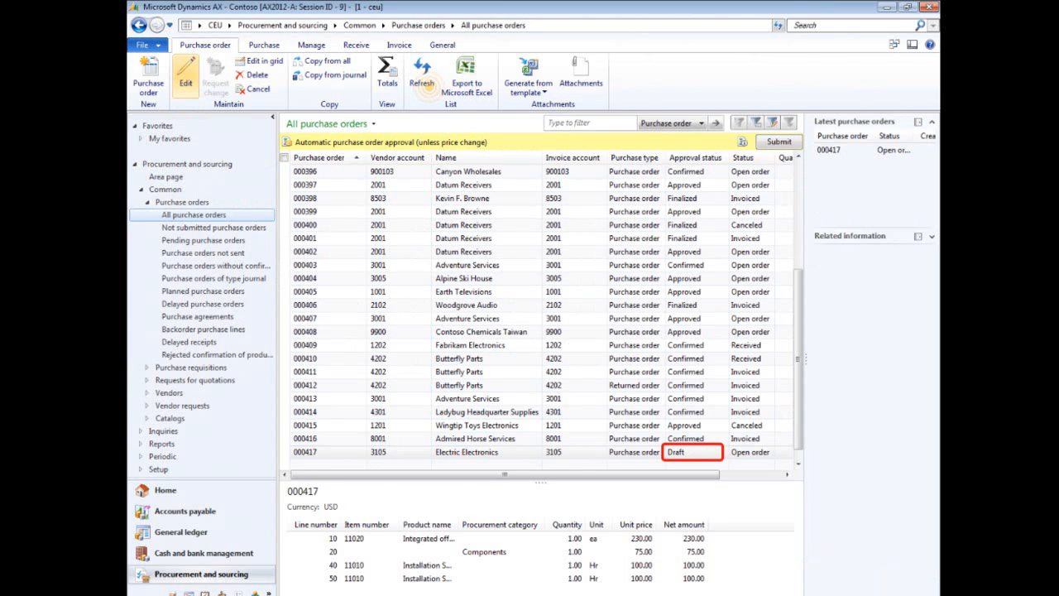
- Open purchase order 000417 from its approval item in the role center work list
click(423, 83)
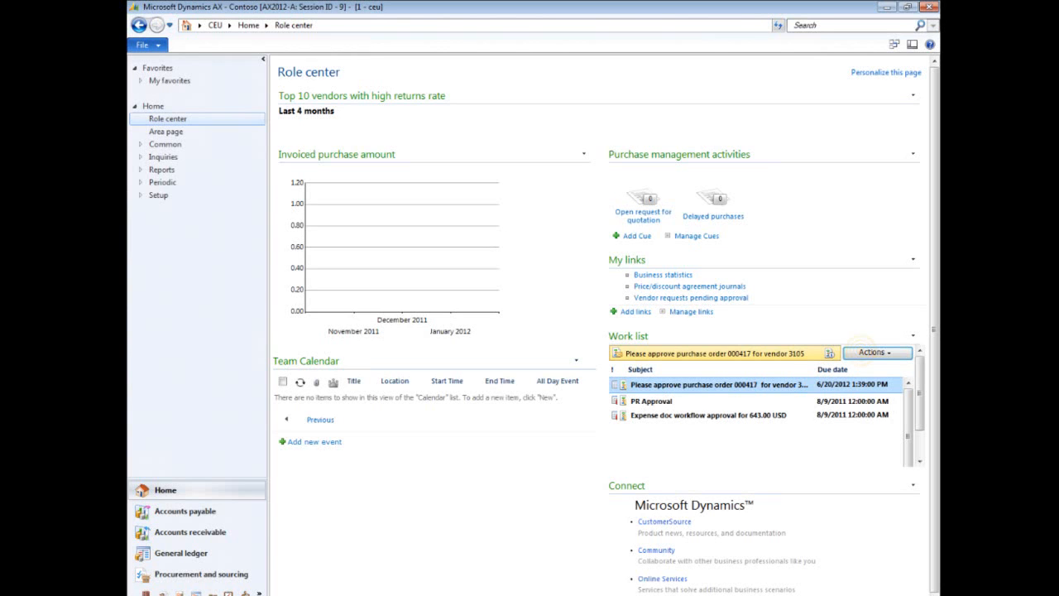
click(861, 351)
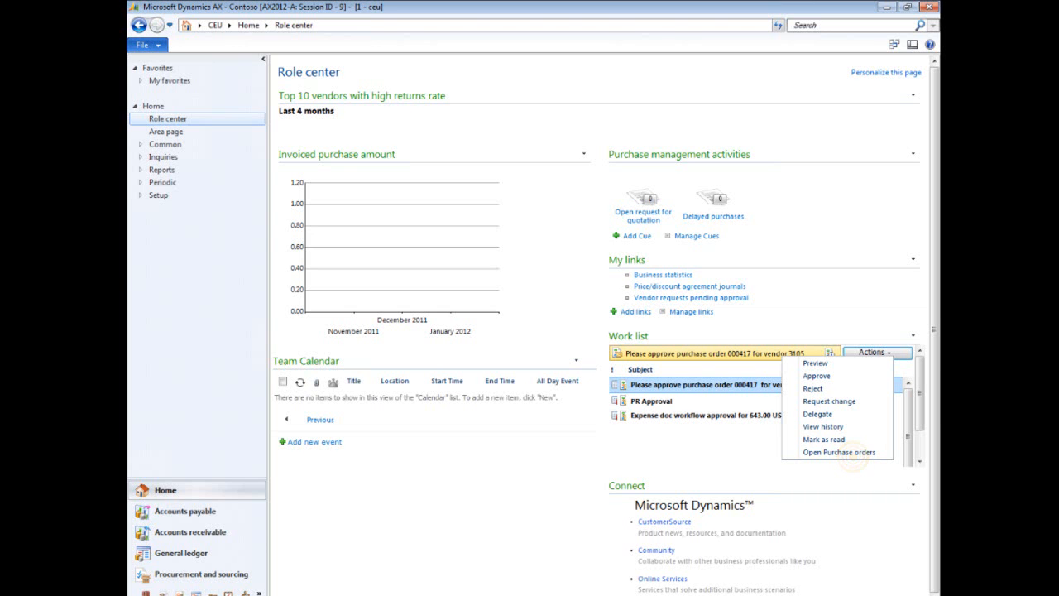
click(839, 452)
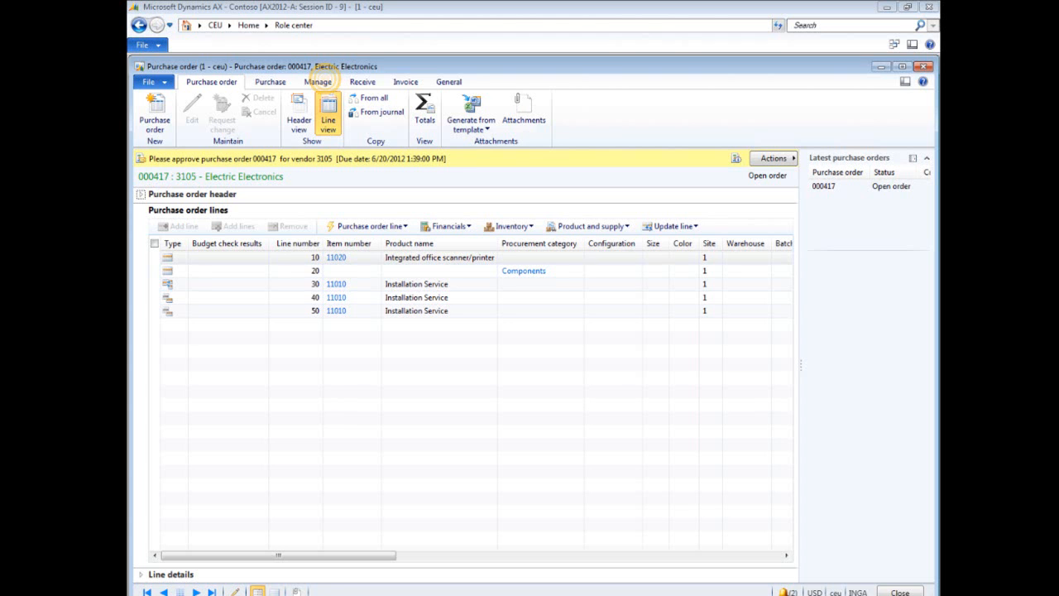
- Compare purchase order versions and review the changed fields of the Components line
click(319, 81)
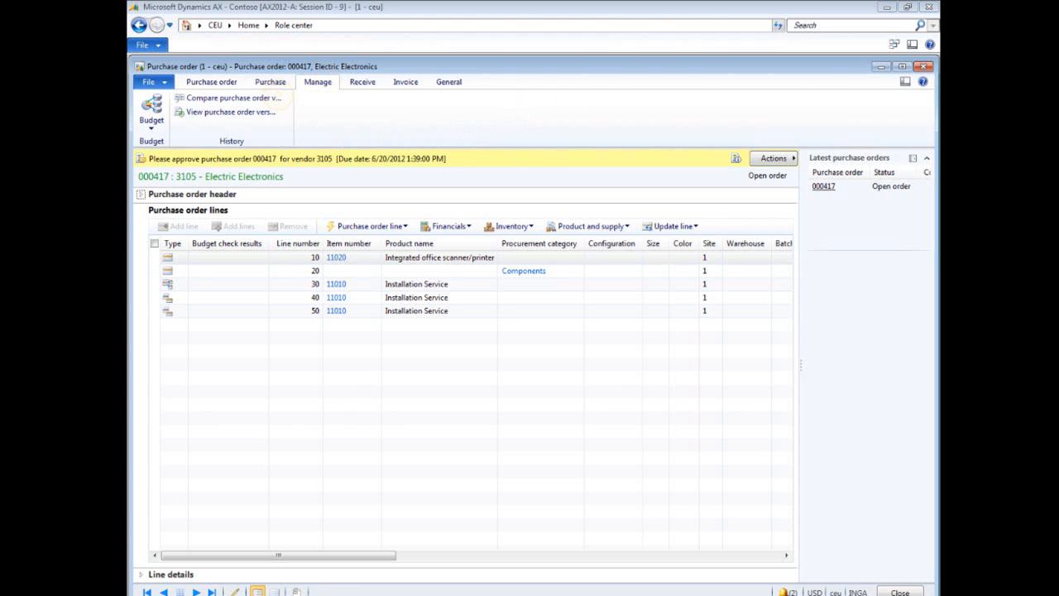
click(276, 97)
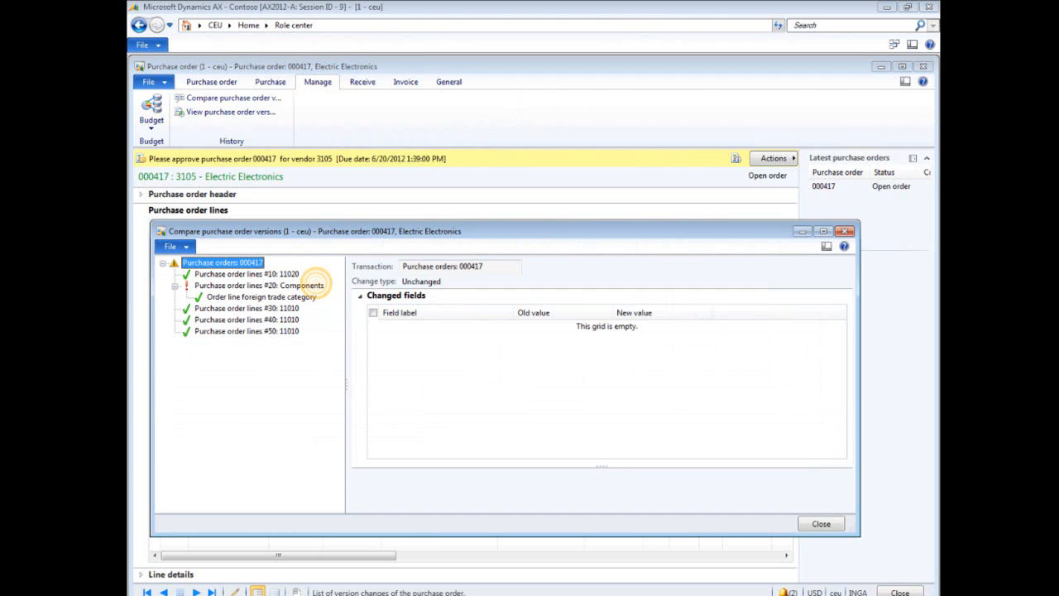
click(317, 285)
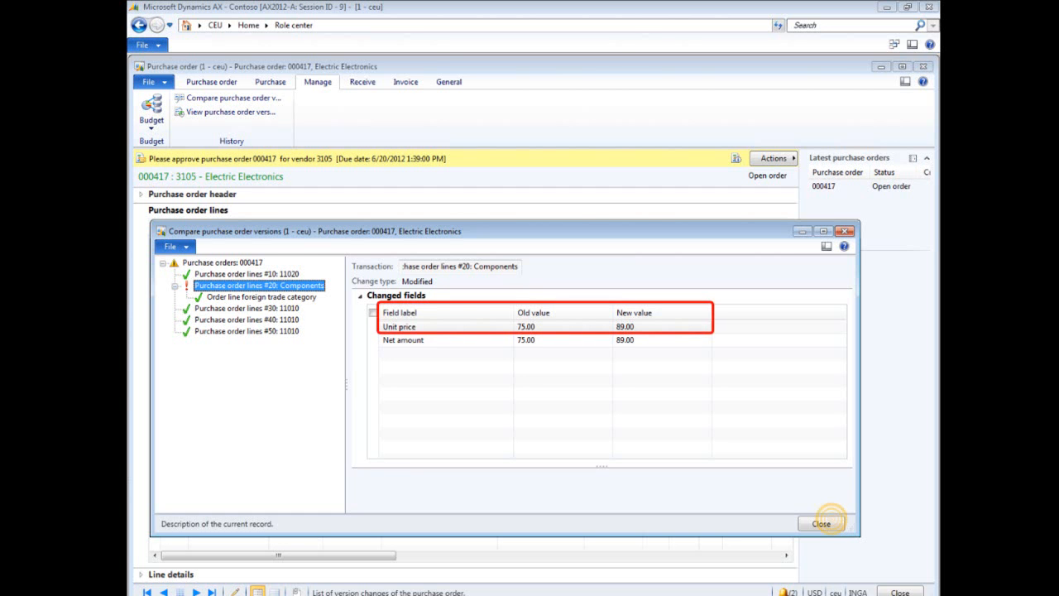
click(827, 522)
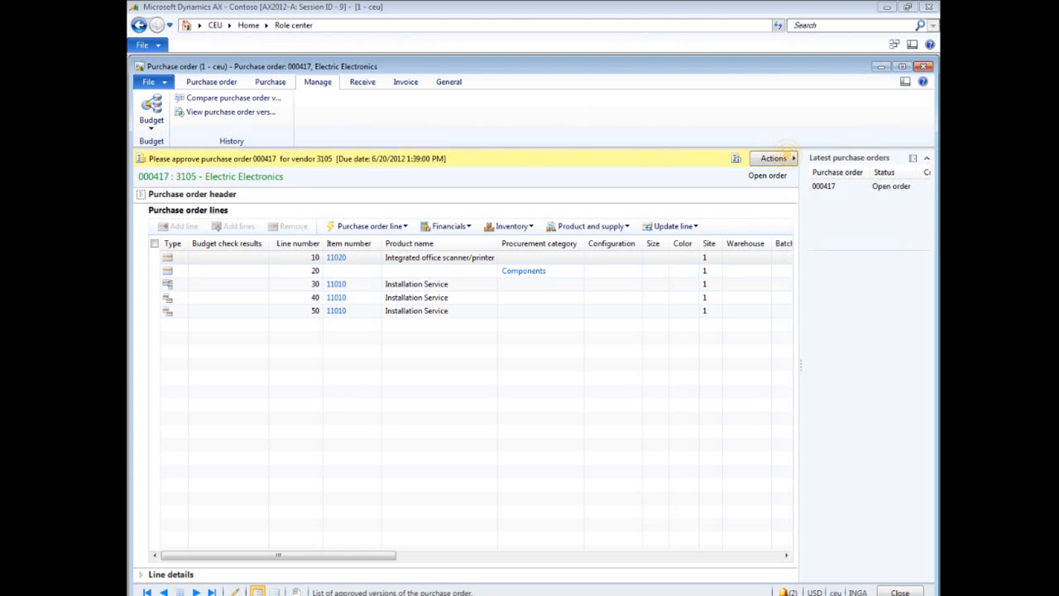
- Approve purchase order 000417 through the workflow with the comment "Approved price increase."
click(784, 157)
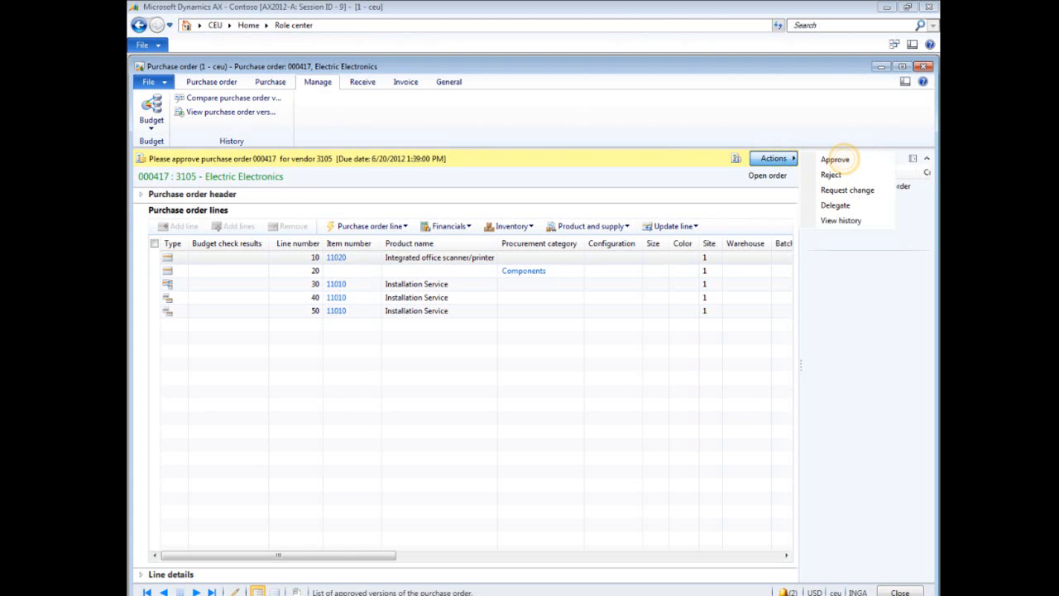
click(835, 159)
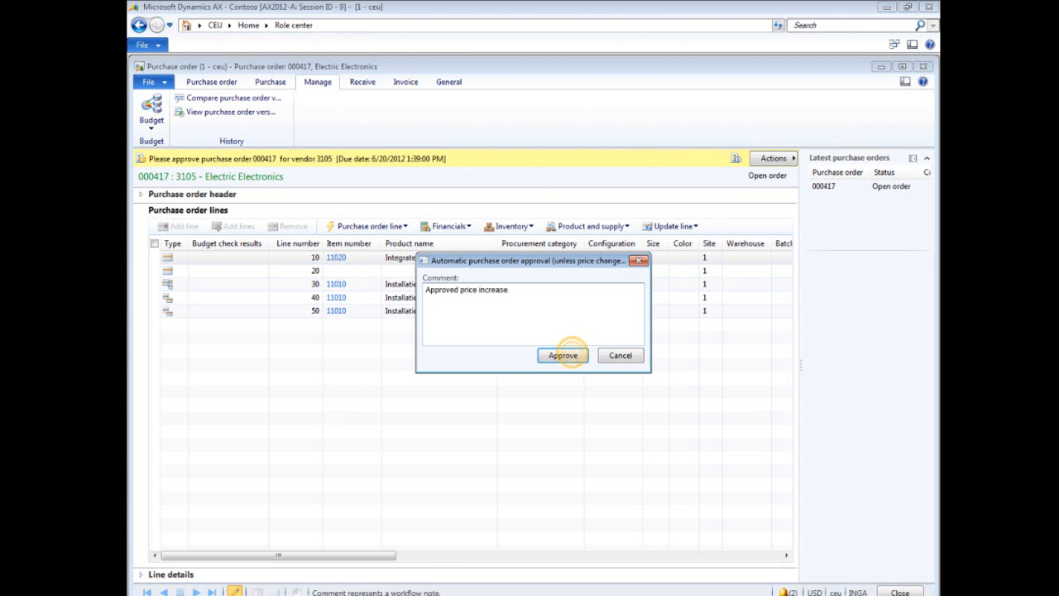
click(564, 355)
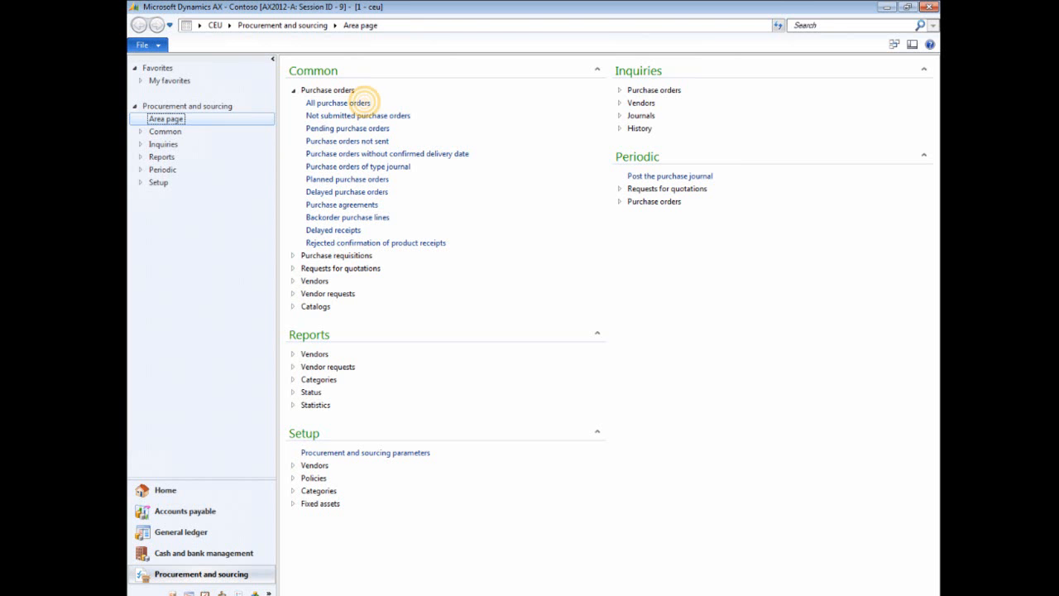
- Confirm purchase order 000417 from the all purchase orders list
click(364, 101)
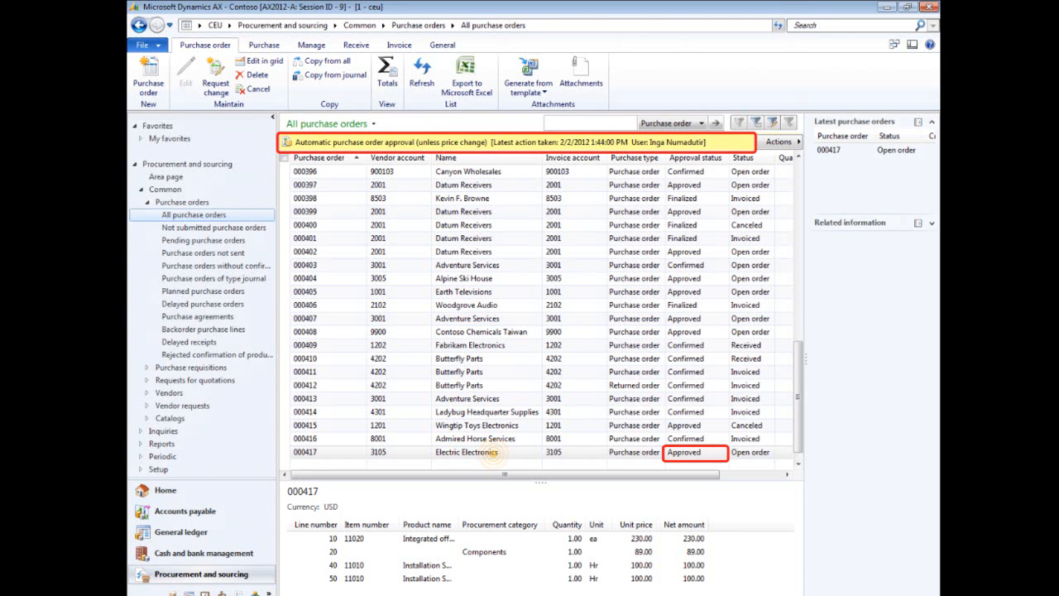
click(493, 453)
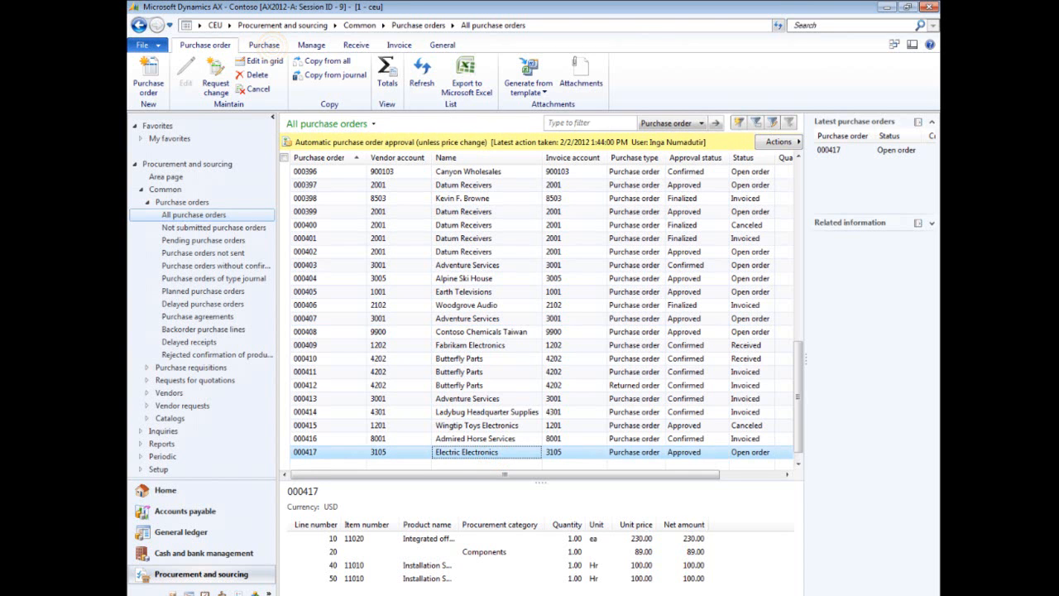
click(264, 45)
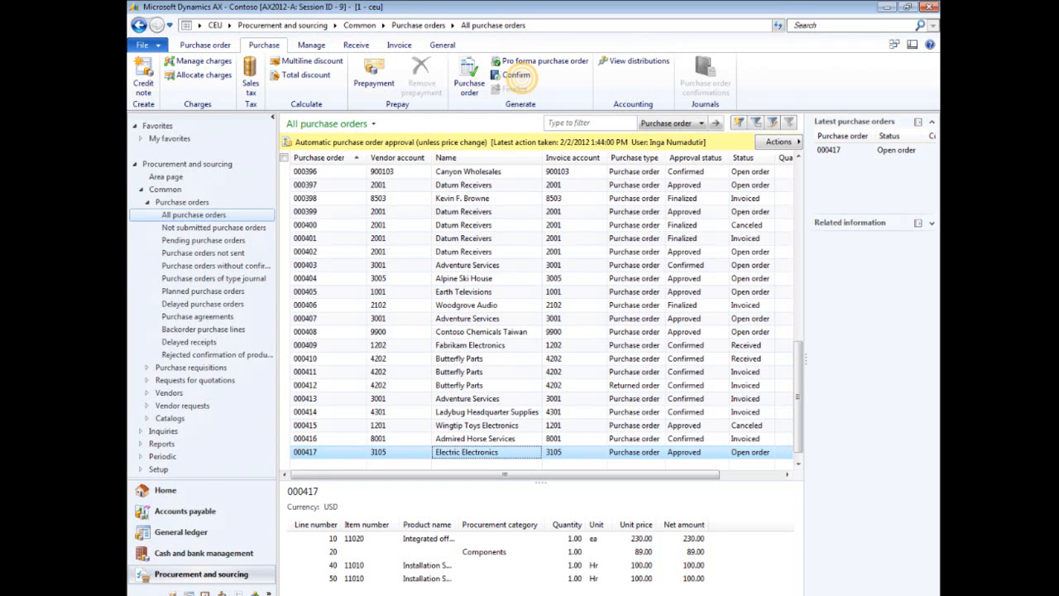
click(526, 76)
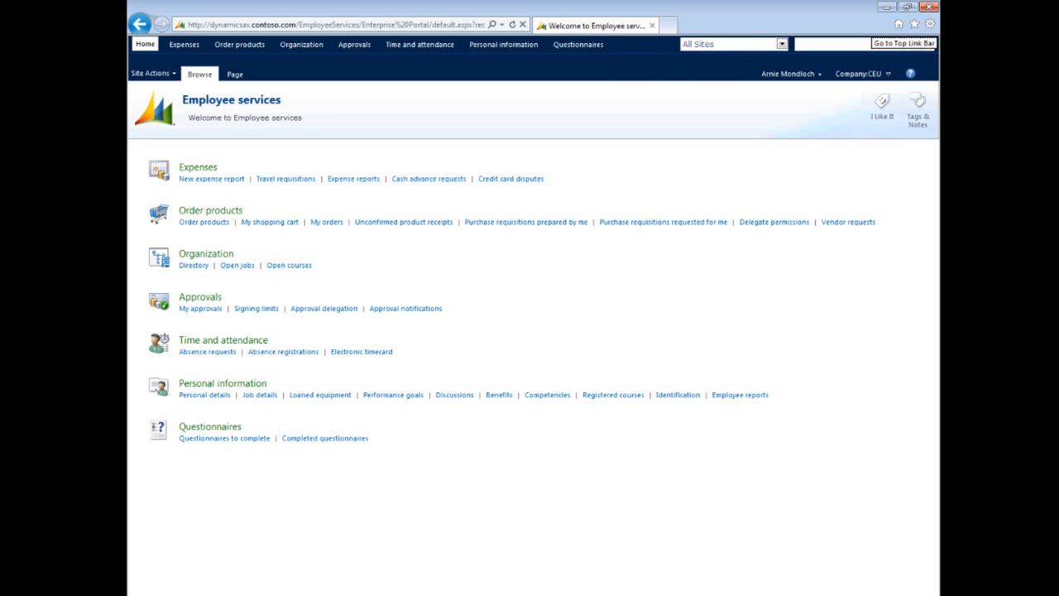
- In the Employee services portal, receive the scanner/printer line with quantity 1.00 and reject the toner kit line with comment "Wrong item."
click(411, 224)
click(411, 224)
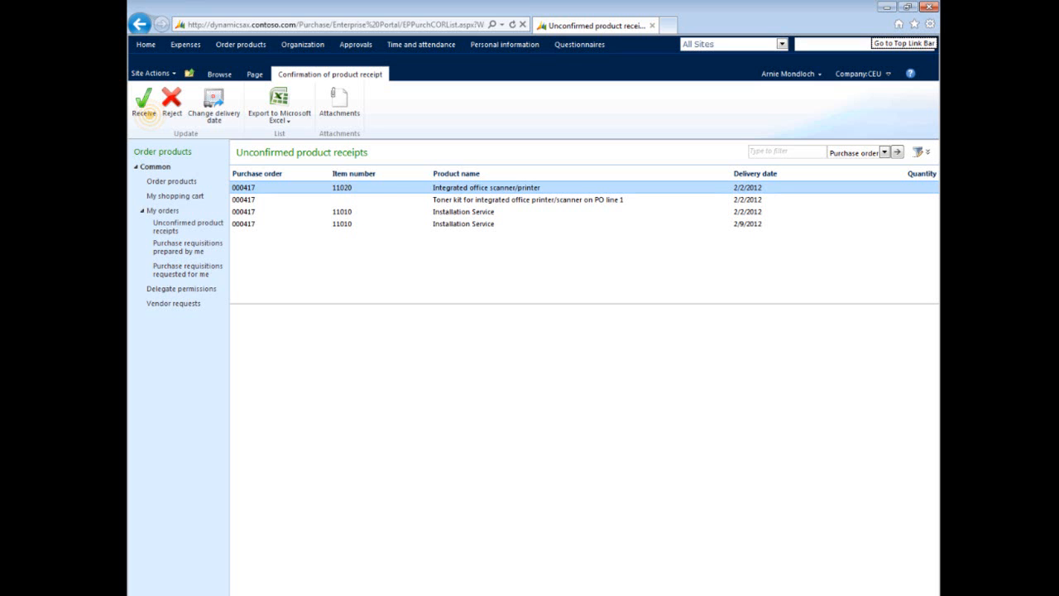
click(143, 108)
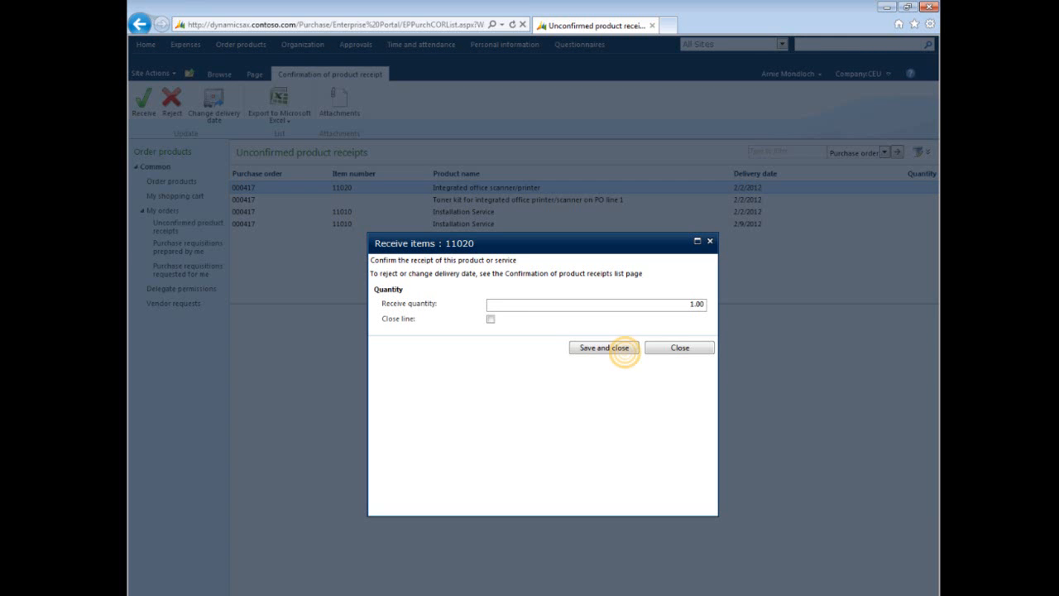
click(622, 349)
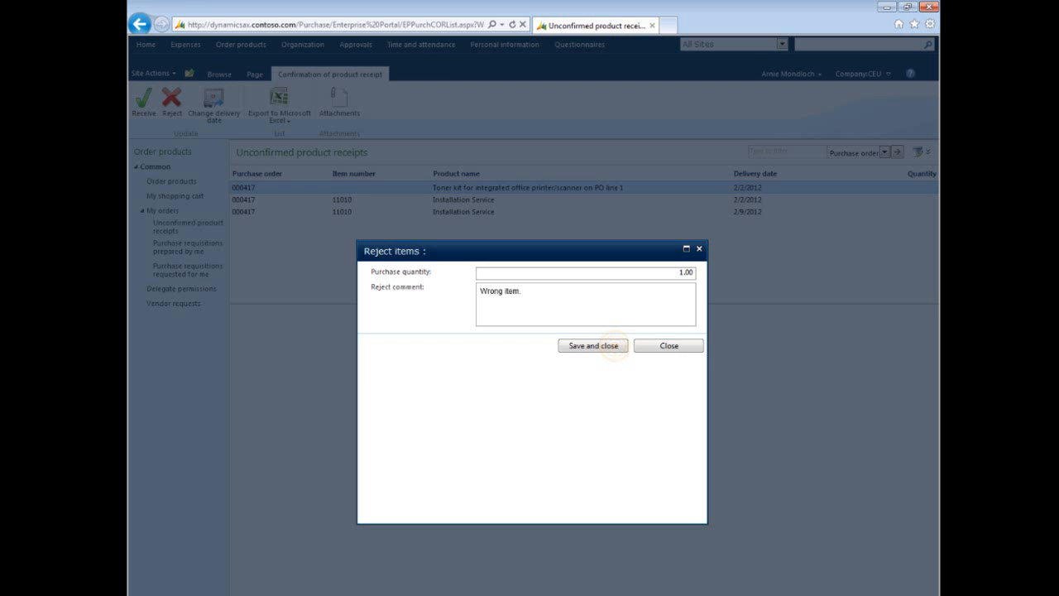
click(614, 346)
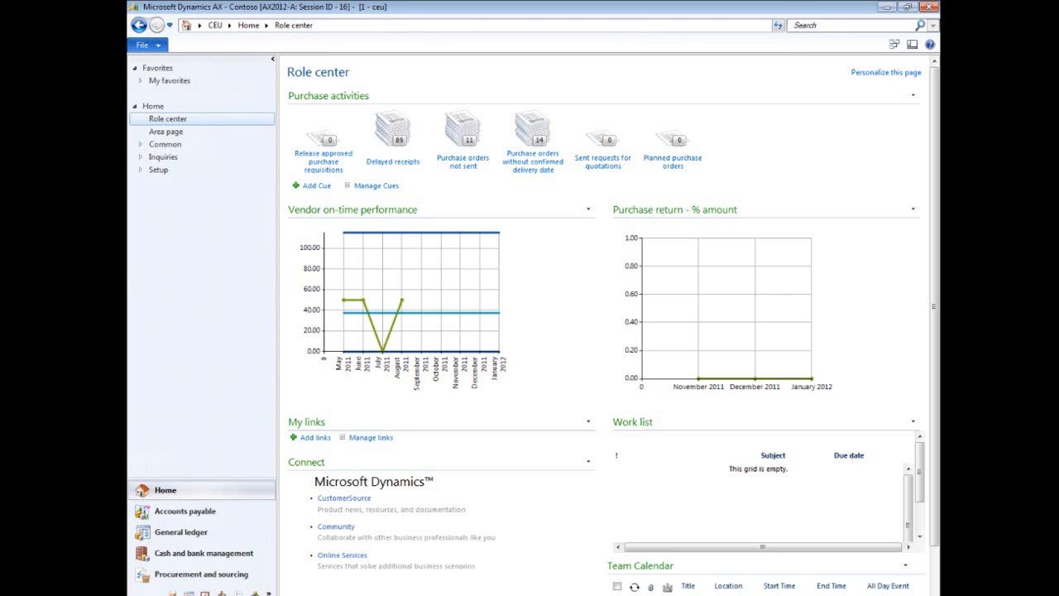
- Open the rejected confirmations of product receipts list in procurement and review the rejected toner kit line
click(240, 573)
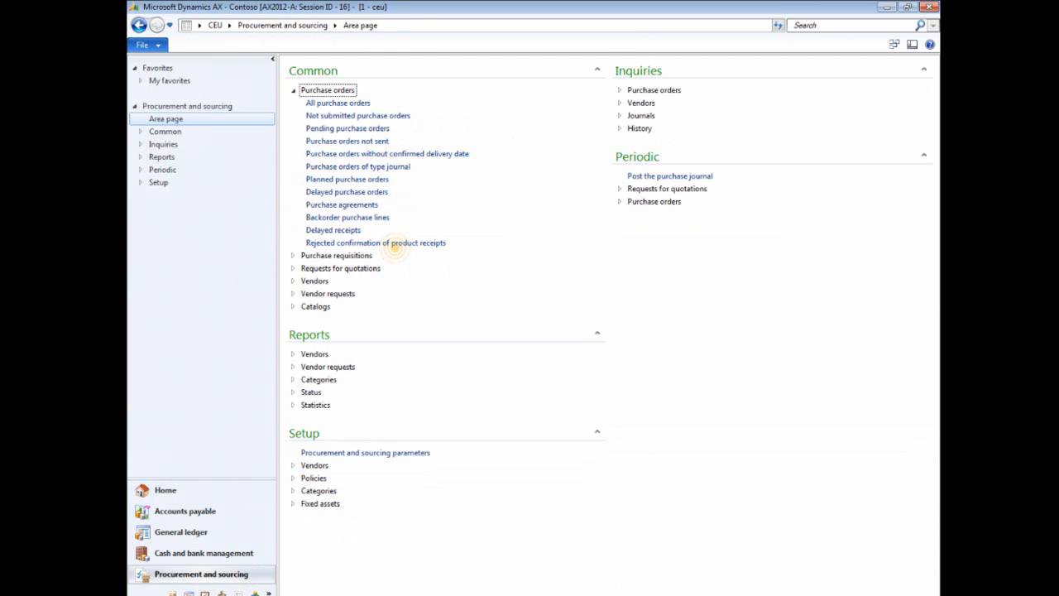
click(396, 245)
click(799, 195)
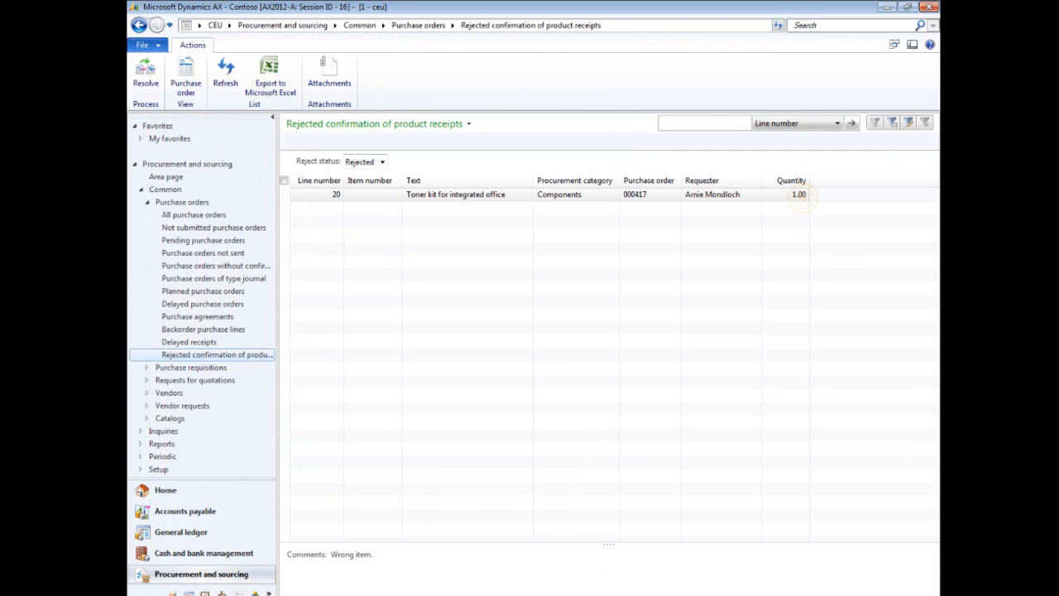
click(799, 196)
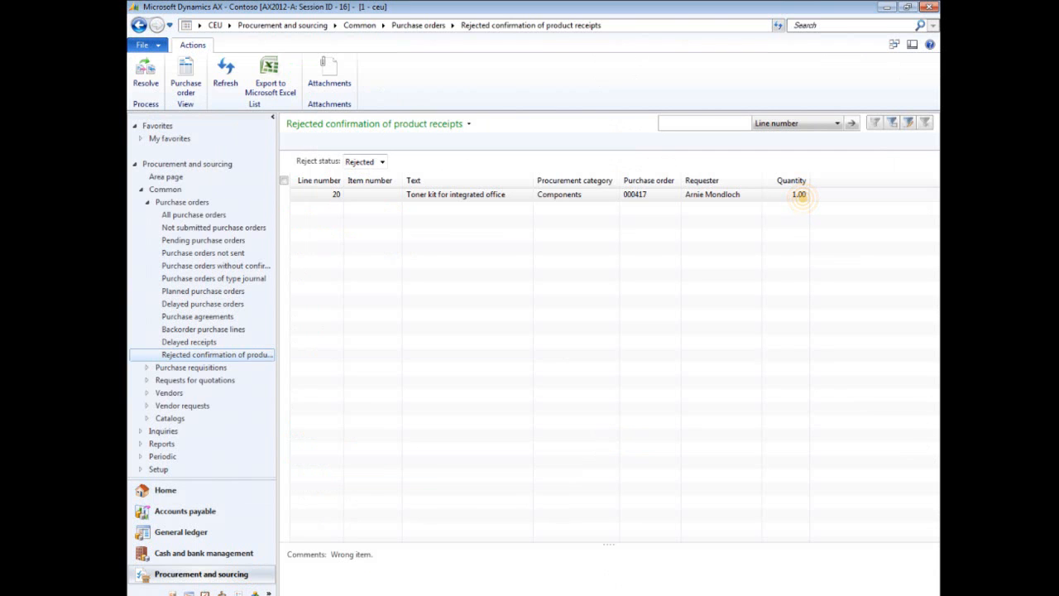